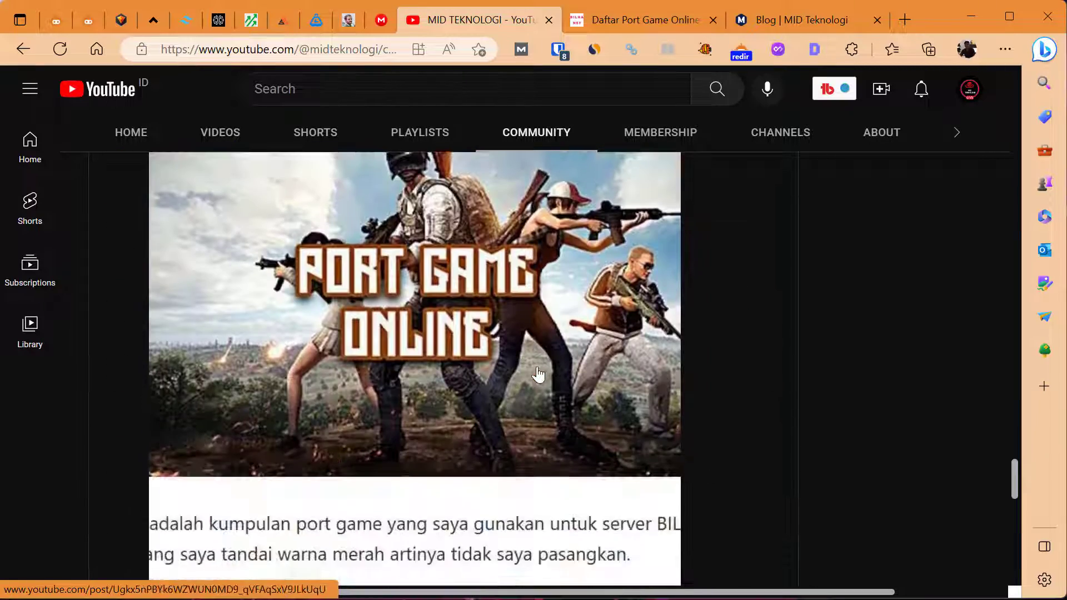
Open the BILHANET online game port page and look through the TCP and UDP ports listed for each game
{"action": "scroll", "coordinate": [538, 375], "scroll_direction": "up", "scroll_amount": 3}
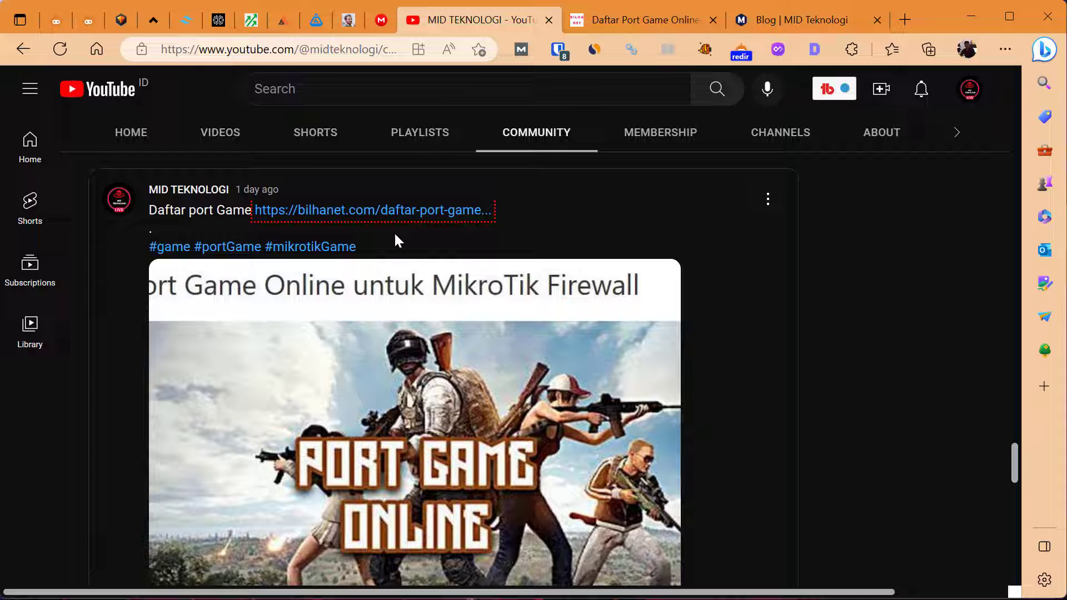
{"action": "left_click", "coordinate": [622, 19]}
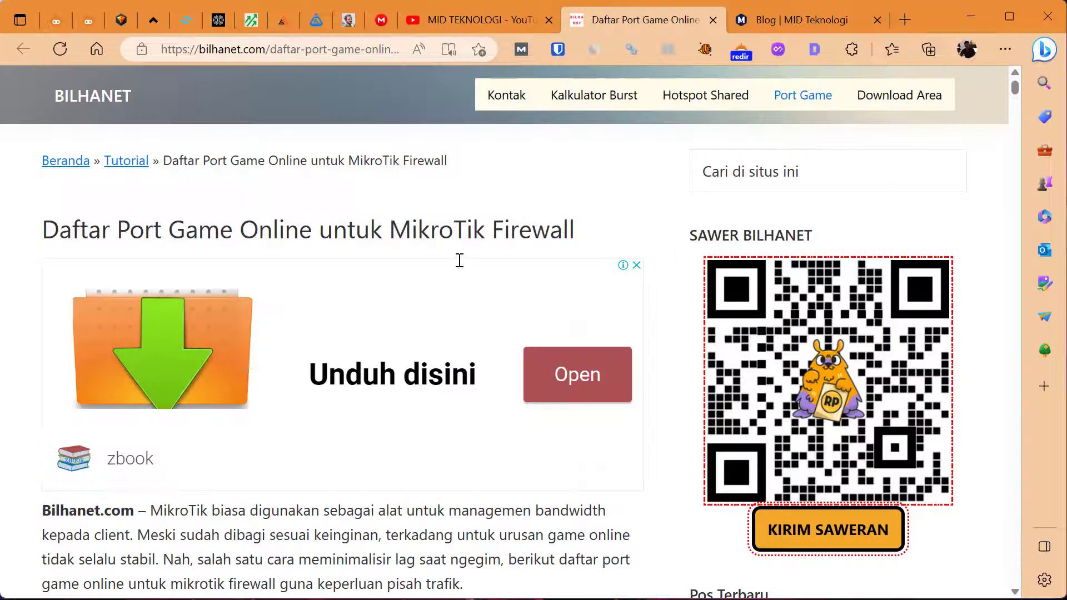
{"action": "scroll", "coordinate": [443, 321], "scroll_direction": "down", "scroll_amount": 1}
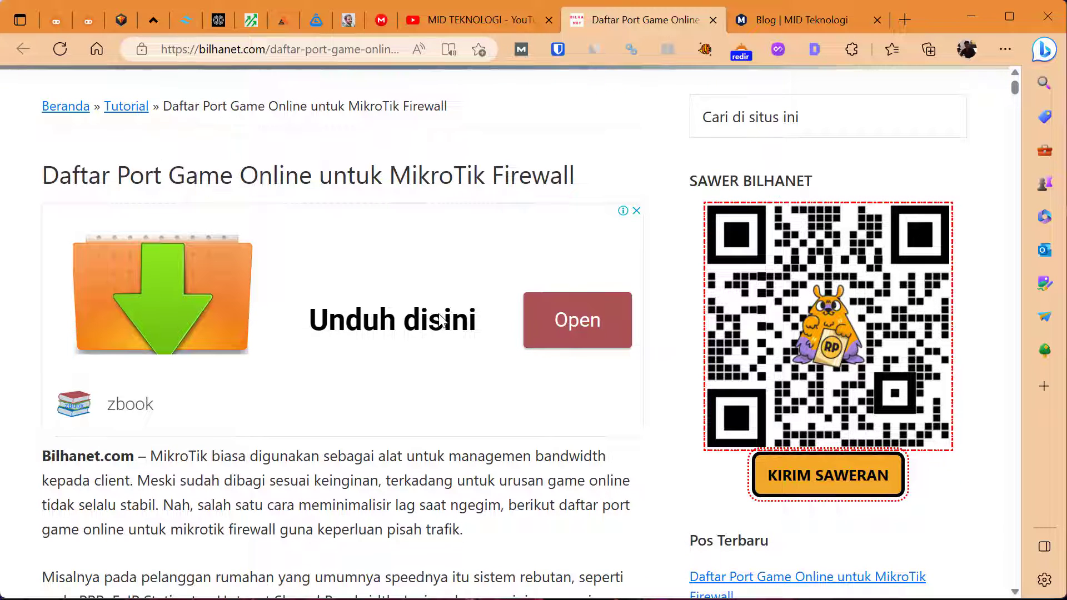
{"action": "scroll", "coordinate": [439, 316], "scroll_direction": "down", "scroll_amount": 17}
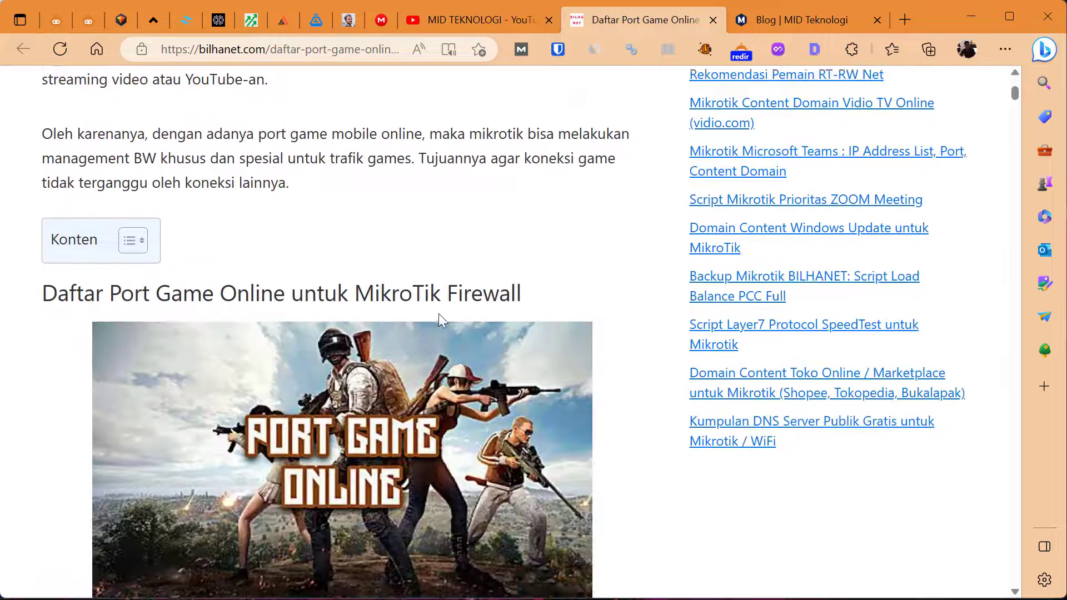
{"action": "scroll", "coordinate": [440, 320], "scroll_direction": "down", "scroll_amount": 3}
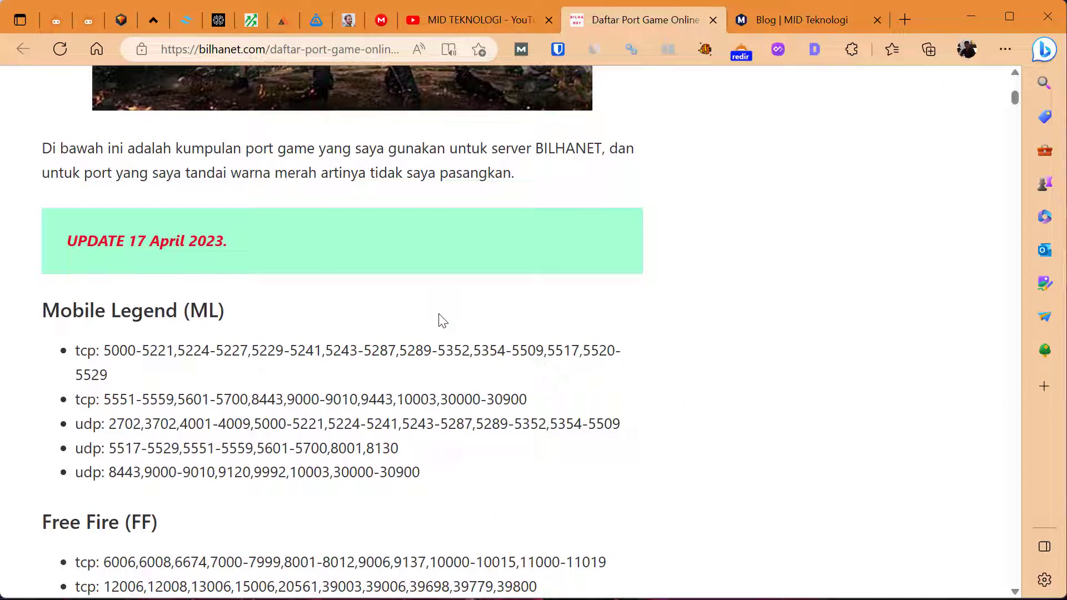
{"action": "scroll", "coordinate": [443, 320], "scroll_direction": "down", "scroll_amount": 3}
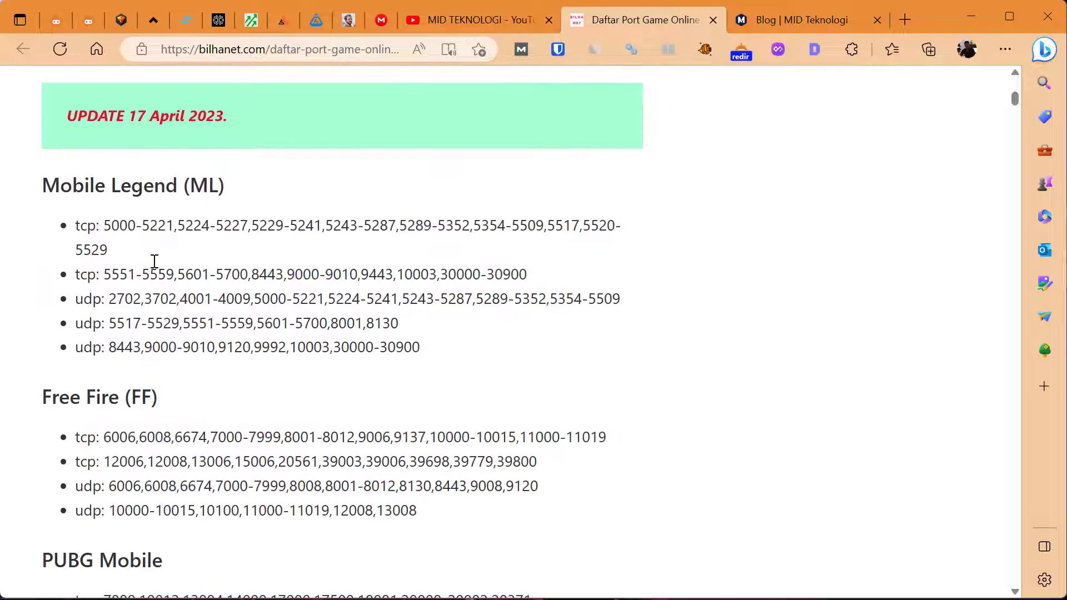
{"action": "scroll", "coordinate": [132, 248], "scroll_direction": "down", "scroll_amount": 15}
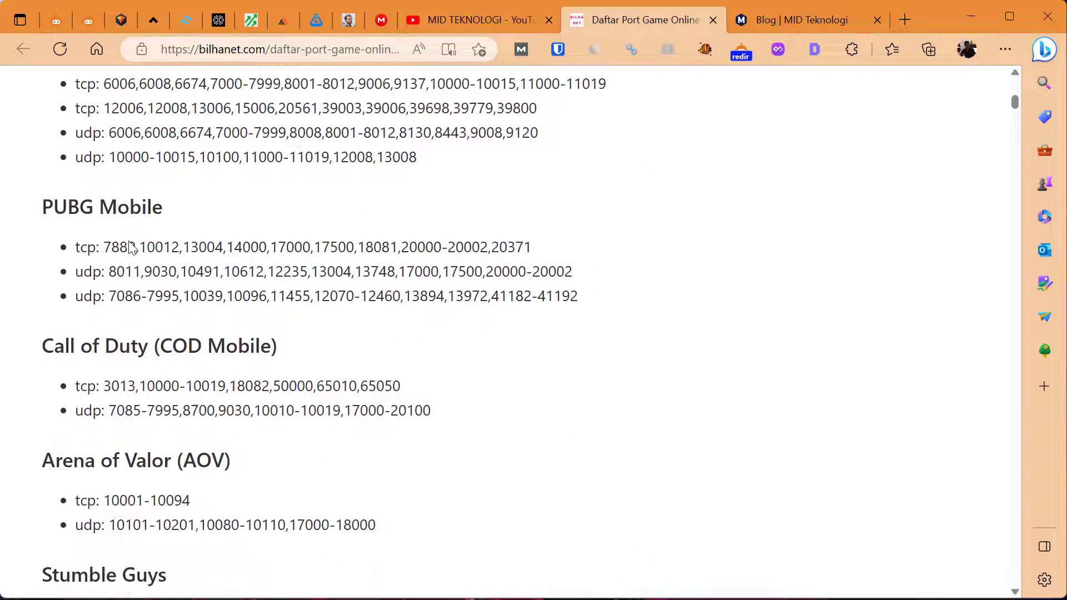
{"action": "scroll", "coordinate": [133, 248], "scroll_direction": "down", "scroll_amount": 10}
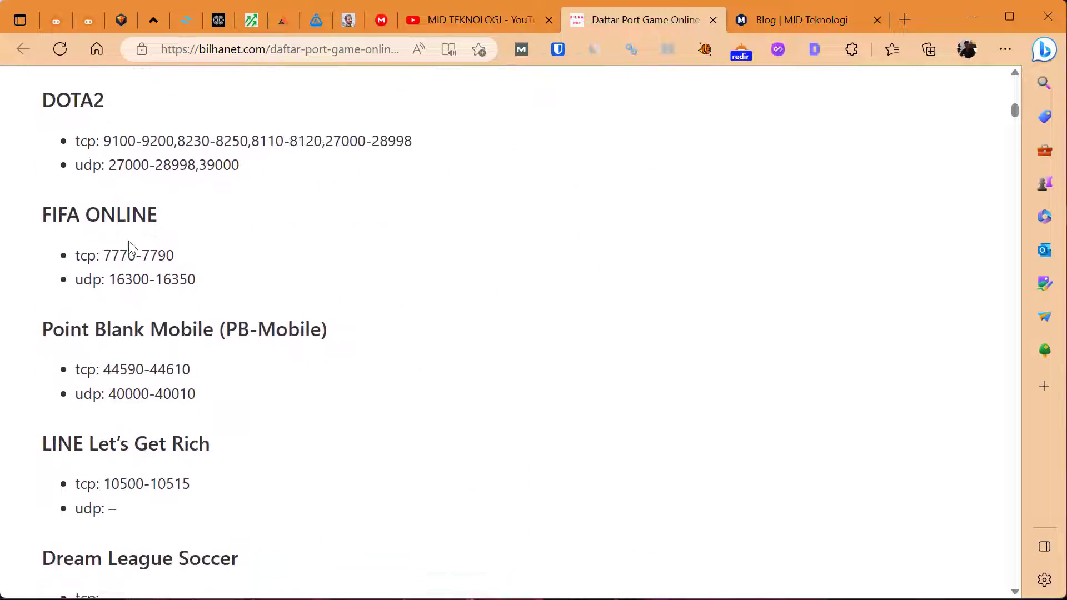
{"action": "scroll", "coordinate": [131, 248], "scroll_direction": "down", "scroll_amount": 9}
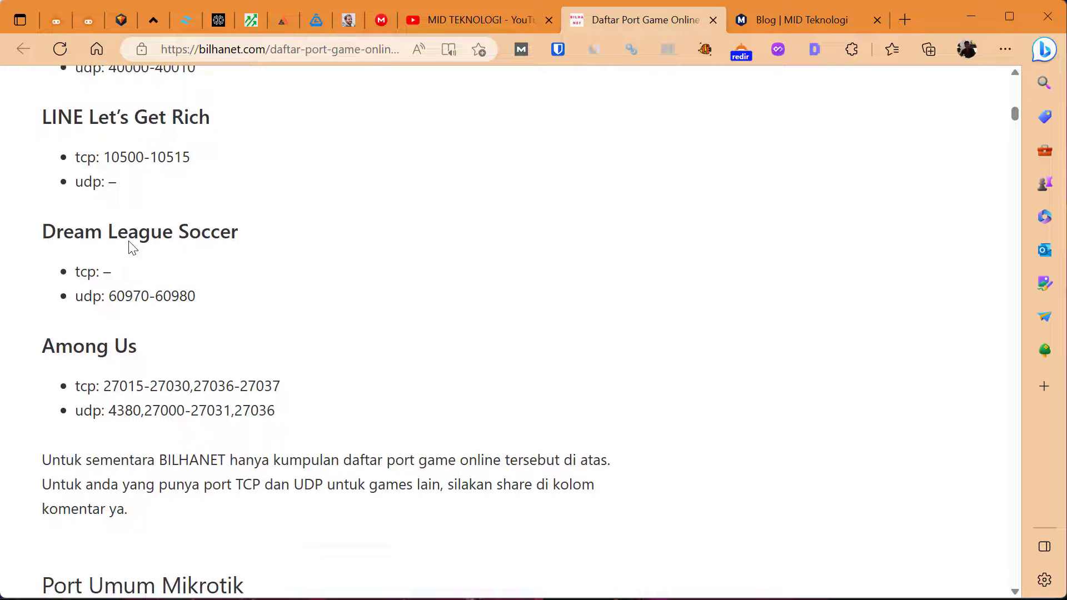
{"action": "scroll", "coordinate": [132, 248], "scroll_direction": "up", "scroll_amount": 11}
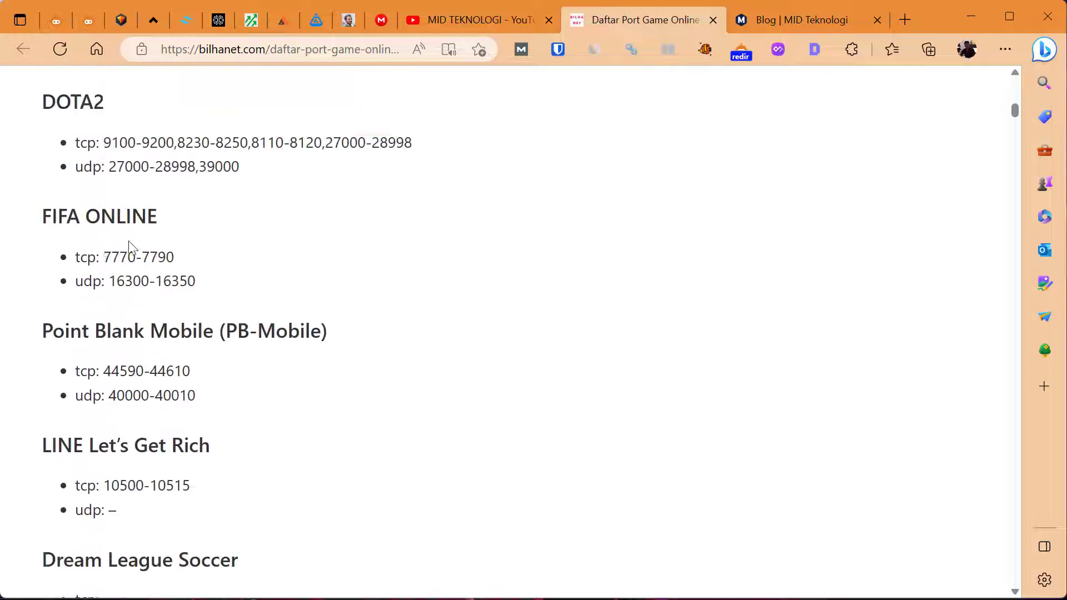
{"action": "scroll", "coordinate": [132, 248], "scroll_direction": "up", "scroll_amount": 20}
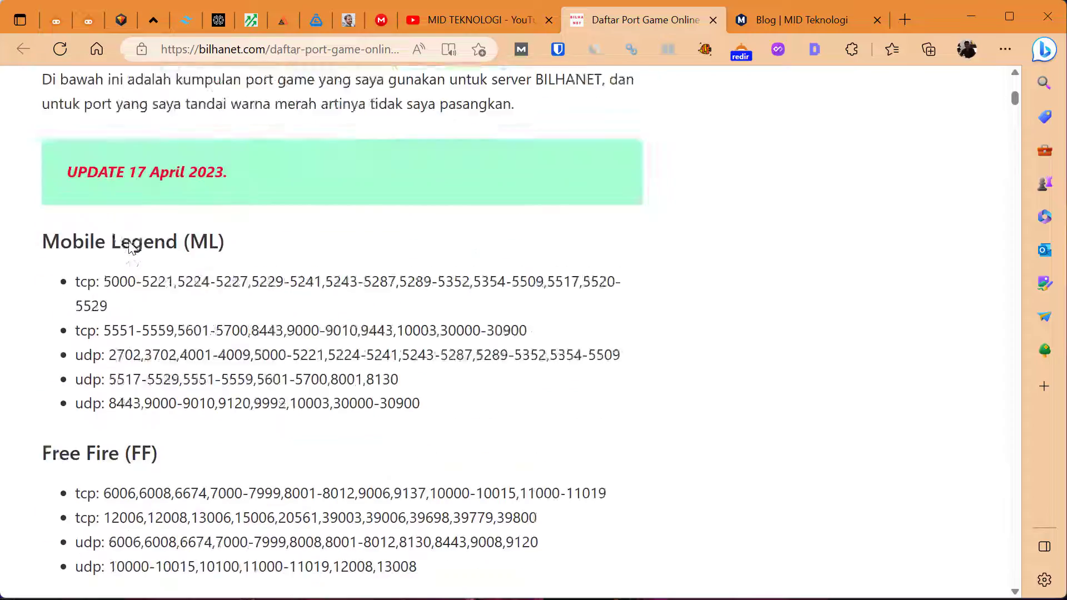
{"action": "scroll", "coordinate": [128, 241], "scroll_direction": "down", "scroll_amount": 9}
{"action": "scroll", "coordinate": [128, 241], "scroll_direction": "up", "scroll_amount": 2}
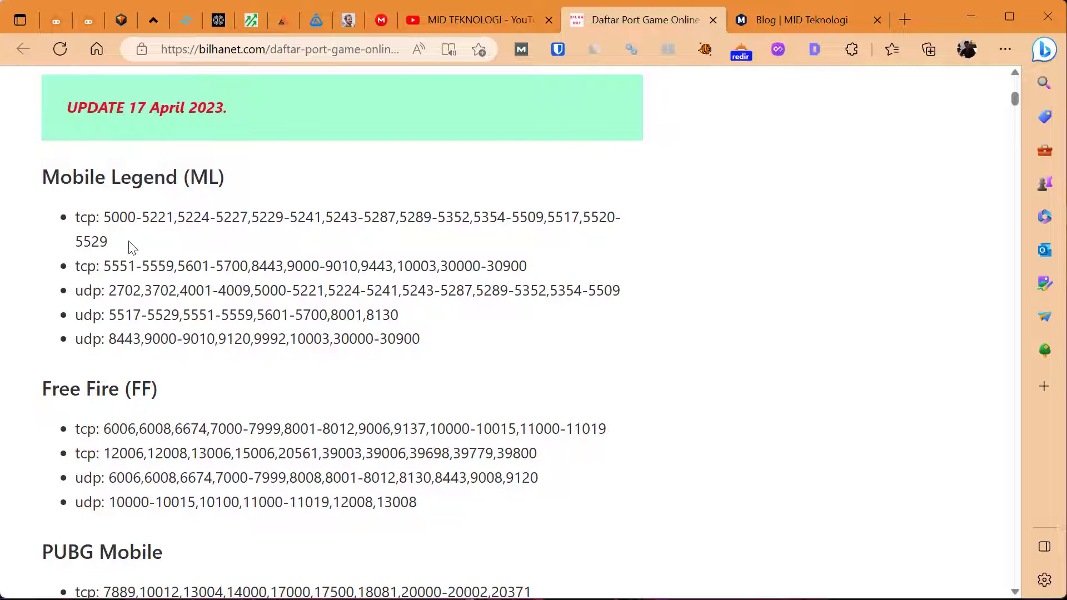
{"action": "scroll", "coordinate": [129, 247], "scroll_direction": "down", "scroll_amount": 1}
{"action": "scroll", "coordinate": [128, 248], "scroll_direction": "up", "scroll_amount": 1}
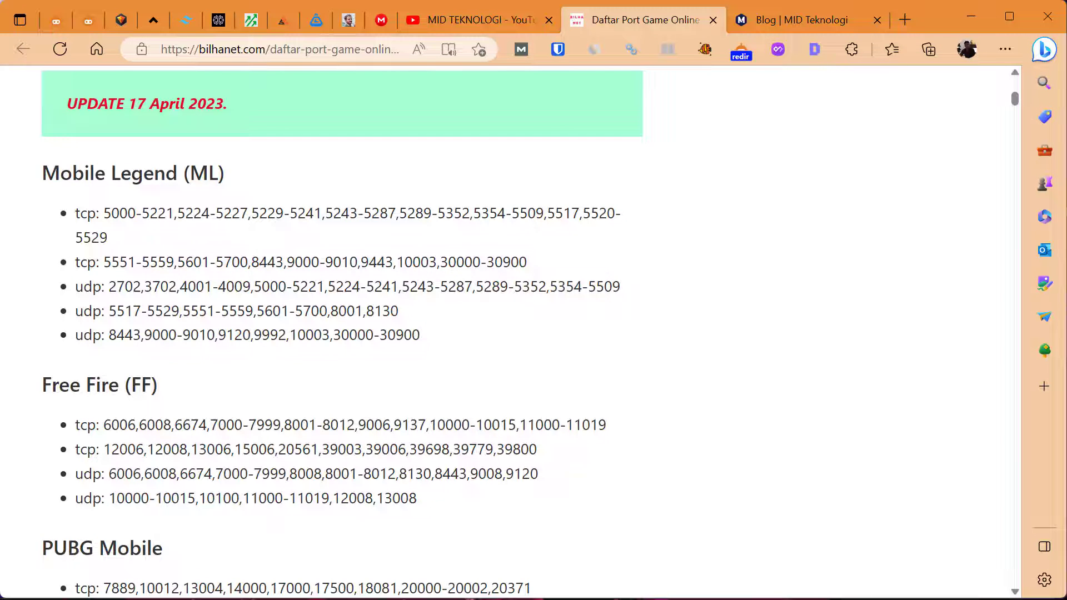
Switch to WinBox and bring up the game port rules among the firewall's raw rules
{"action": "key", "text": "alt+Tab"}
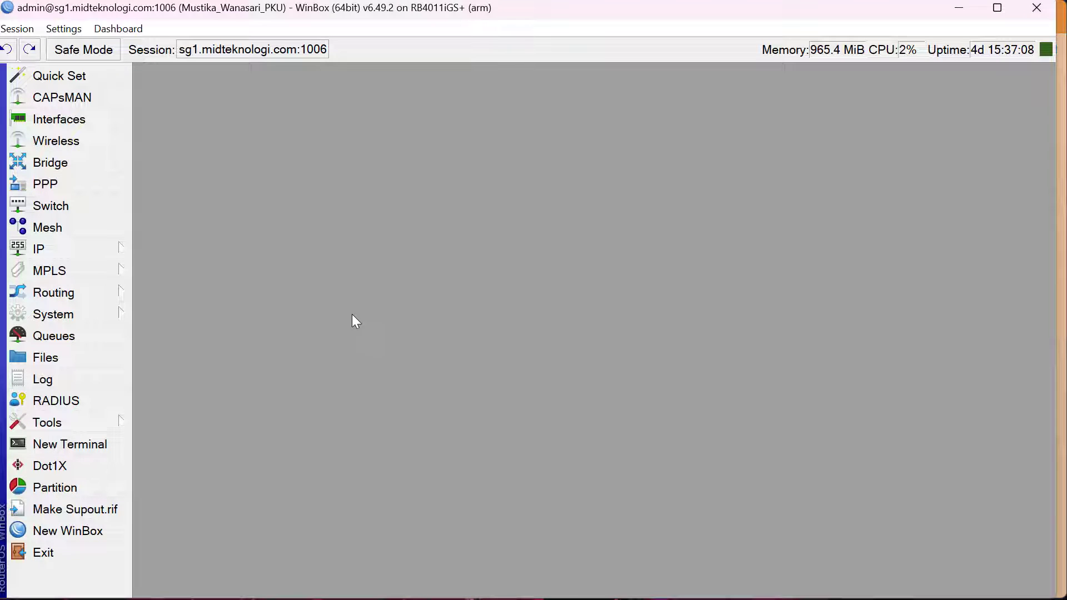
{"action": "left_click", "coordinate": [56, 251]}
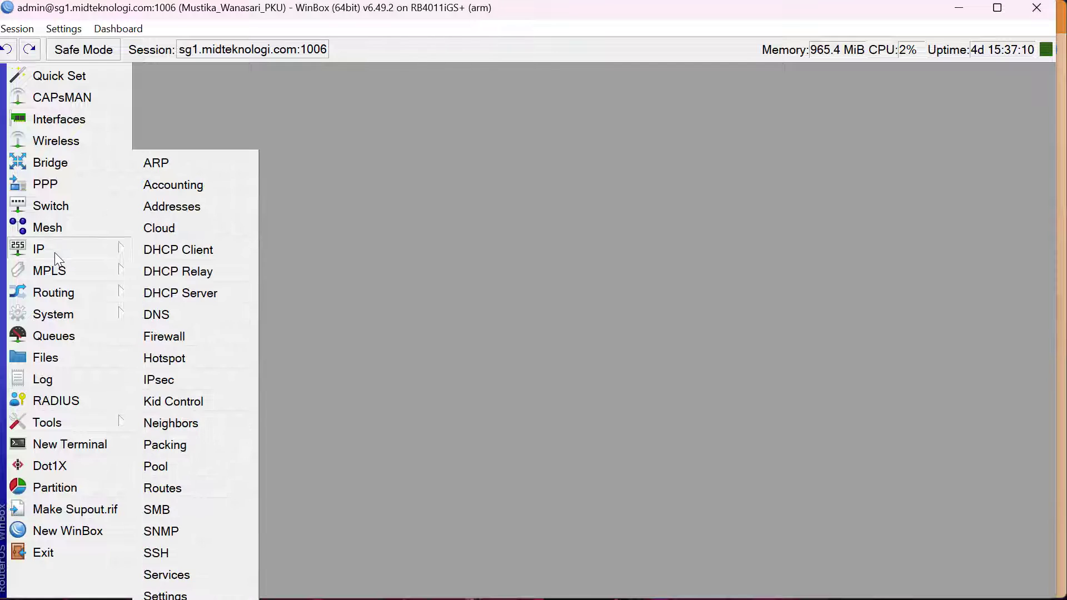
{"action": "left_click", "coordinate": [188, 335]}
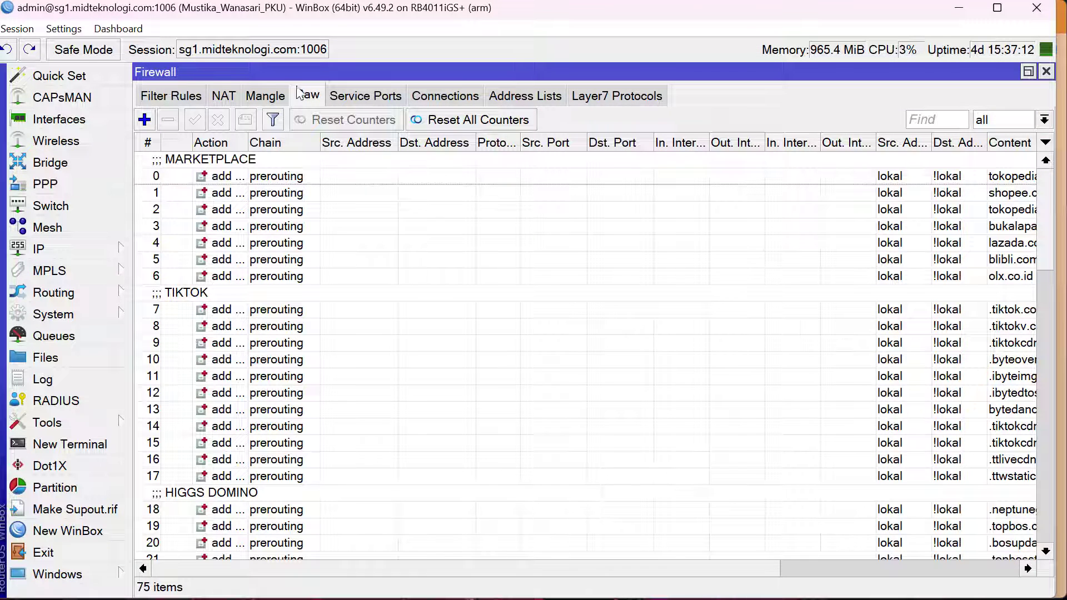
{"action": "left_click", "coordinate": [348, 227]}
{"action": "scroll", "coordinate": [349, 232], "scroll_direction": "down", "scroll_amount": 20}
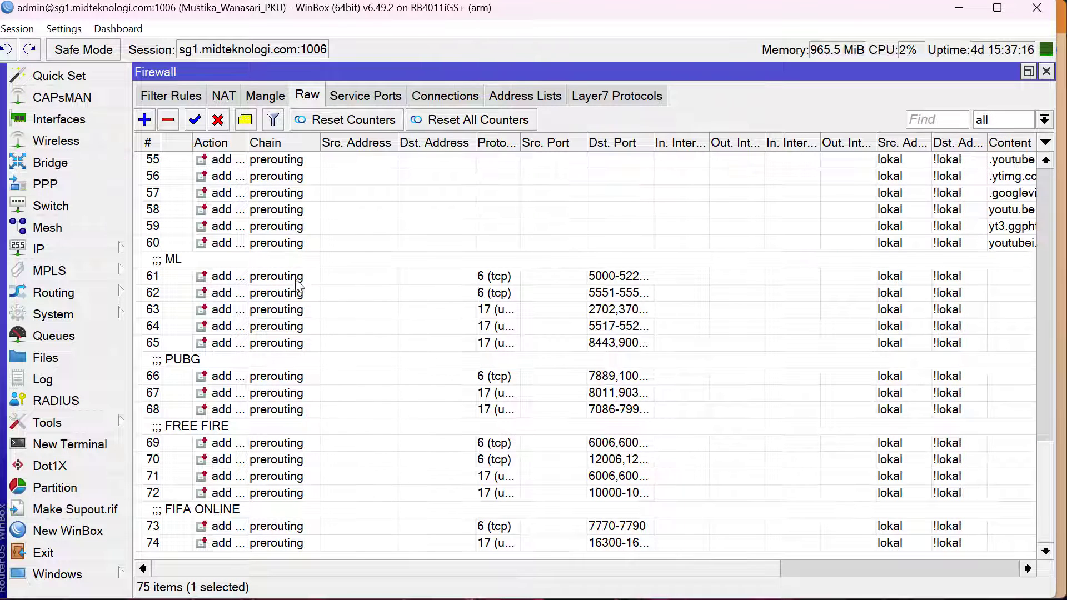
Open the PUBG TCP raw rule and view its chain, protocol and destination ports
{"action": "left_click", "coordinate": [268, 275]}
{"action": "left_click", "coordinate": [260, 346]}
{"action": "left_click", "coordinate": [258, 375]}
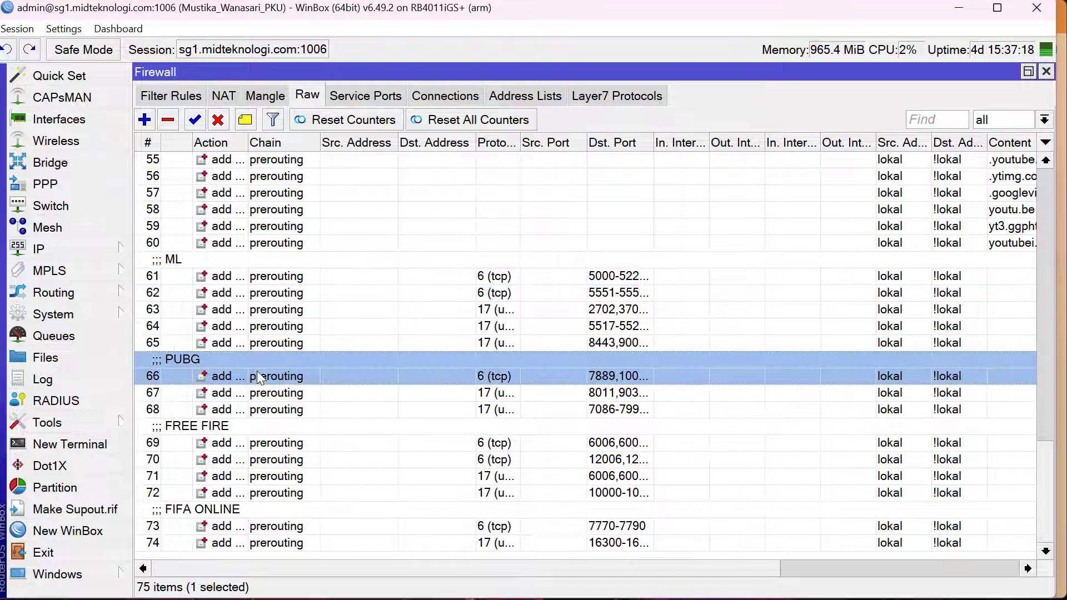
{"action": "double_click", "coordinate": [255, 369]}
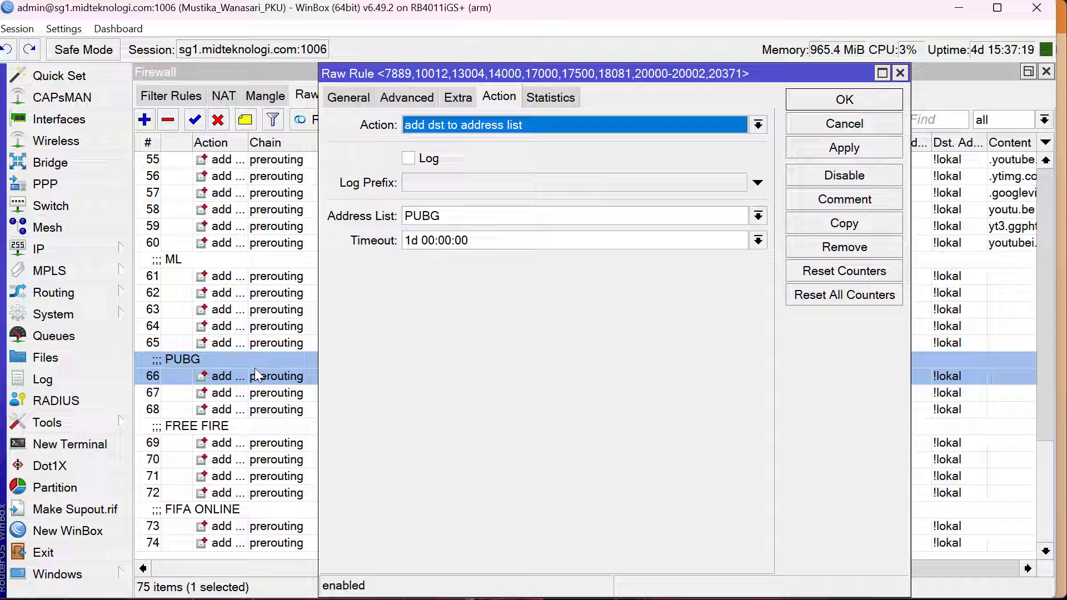
{"action": "left_click", "coordinate": [348, 99]}
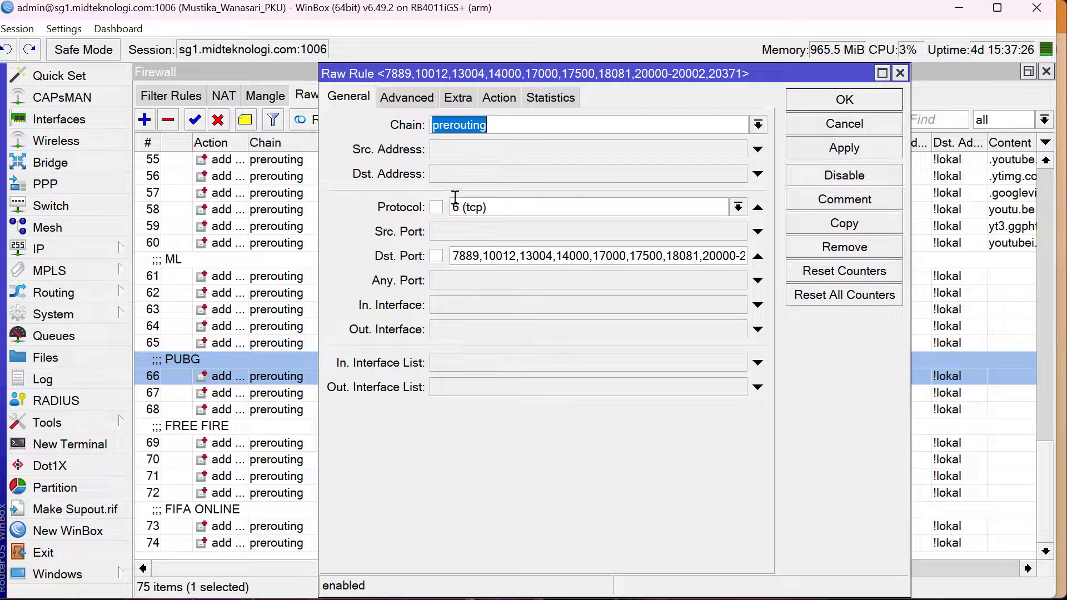
Switch to the game port page in the browser and check the PUBG Mobile TCP and UDP port lines
{"action": "left_click", "coordinate": [568, 599]}
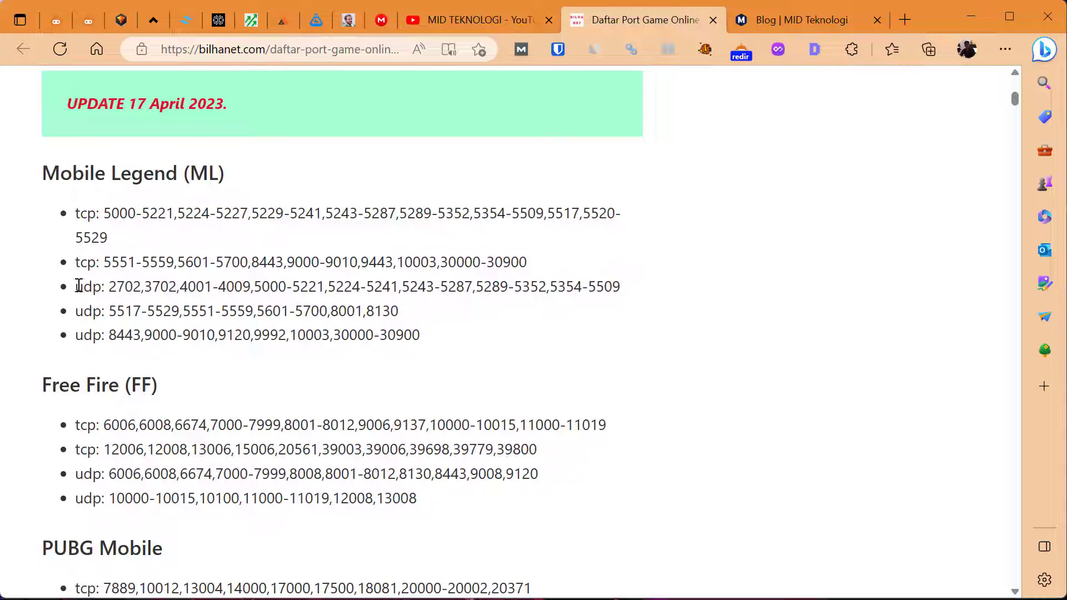
{"action": "scroll", "coordinate": [105, 394], "scroll_direction": "down", "scroll_amount": 5}
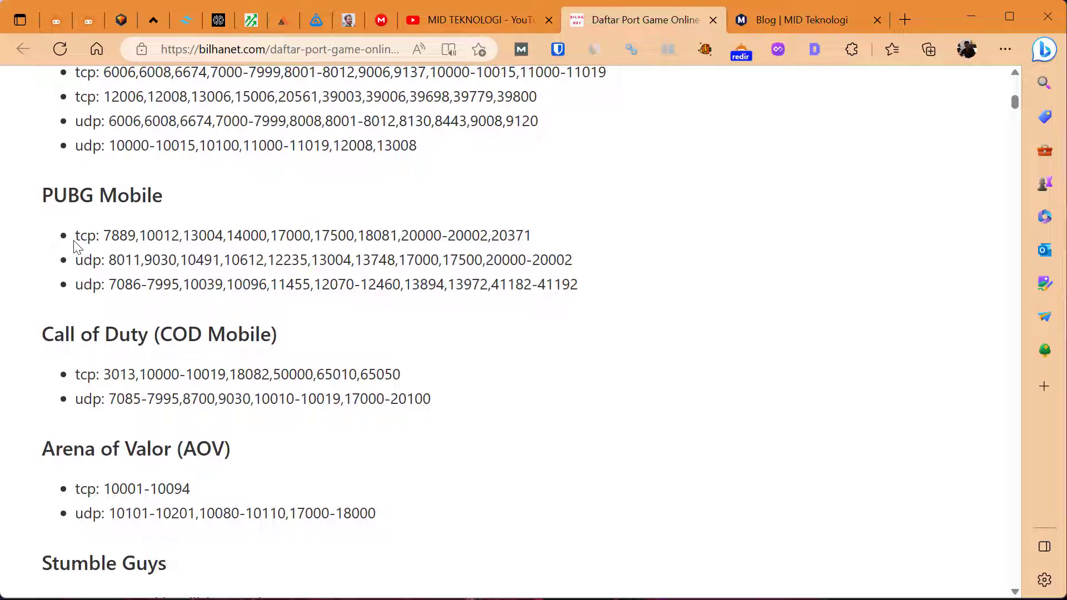
{"action": "left_click_drag", "start_coordinate": [76, 239], "coordinate": [544, 242]}
{"action": "left_click", "coordinate": [393, 363]}
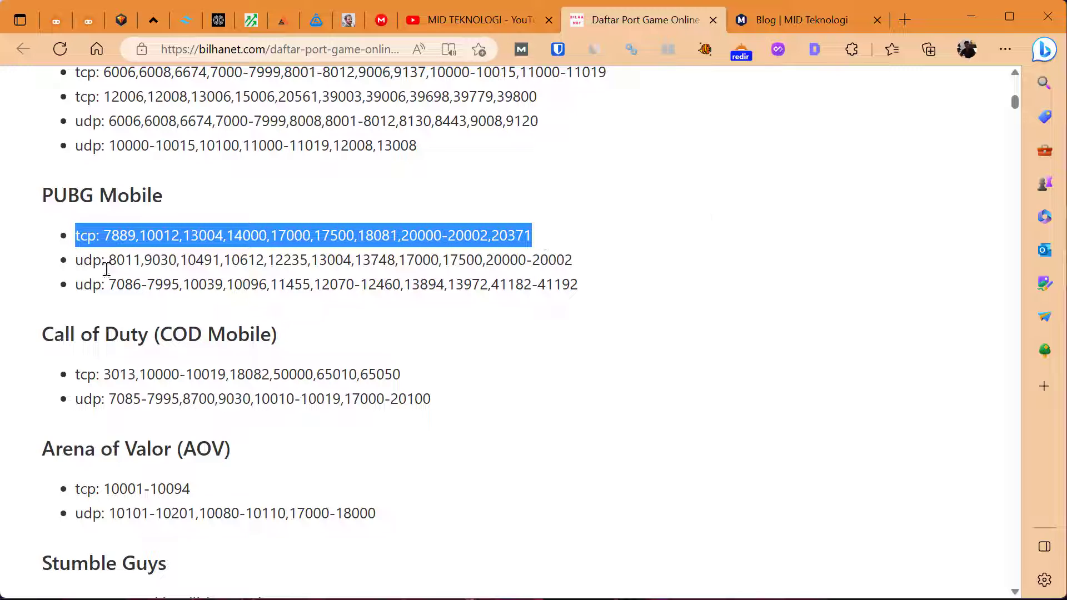
{"action": "left_click_drag", "start_coordinate": [83, 261], "coordinate": [660, 294]}
{"action": "left_click", "coordinate": [658, 304]}
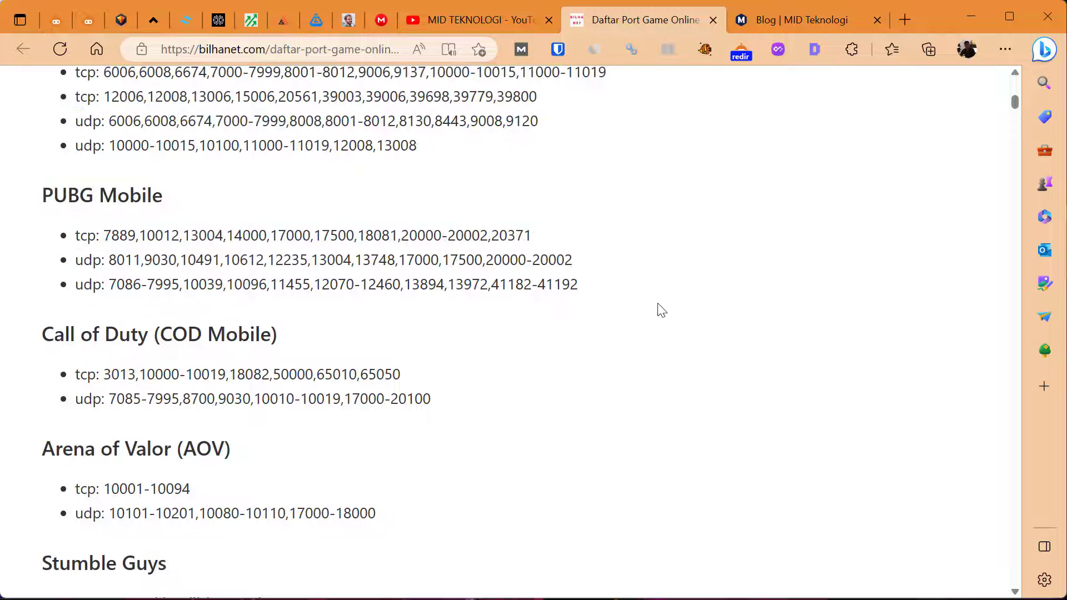
Return to WinBox, inspect the PUBG TCP rule's source and destination address lists and its action settings, and close the rule
{"action": "left_click", "coordinate": [564, 598]}
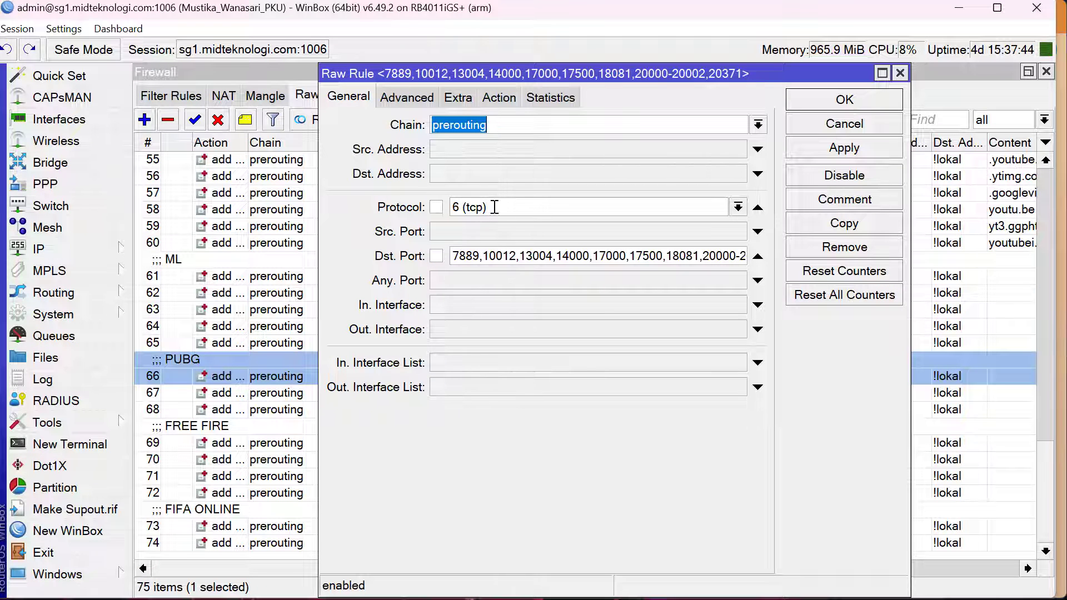
{"action": "left_click", "coordinate": [411, 97]}
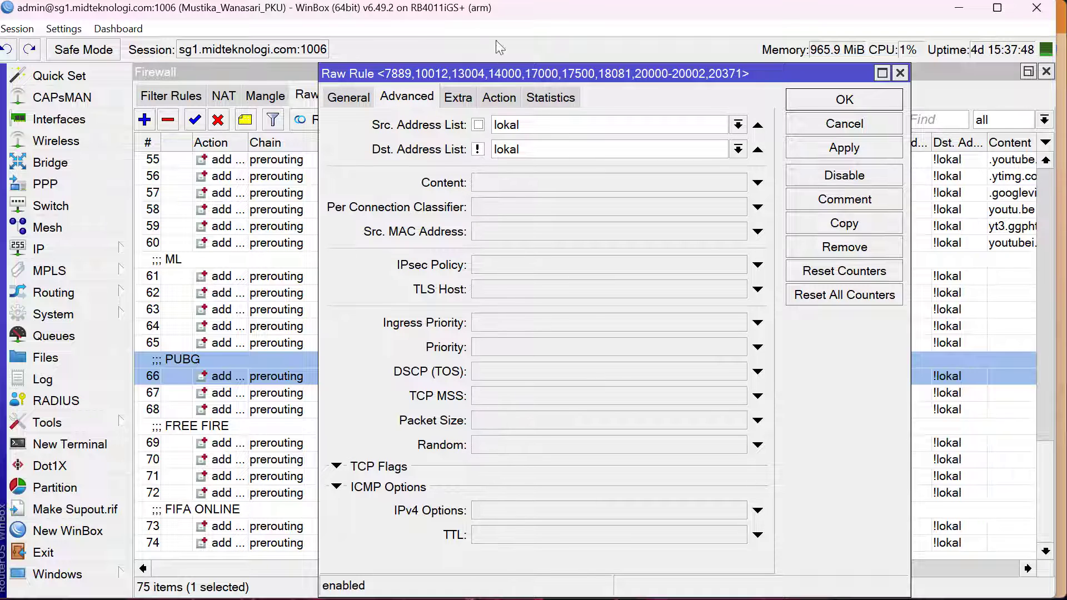
{"action": "left_click", "coordinate": [502, 98]}
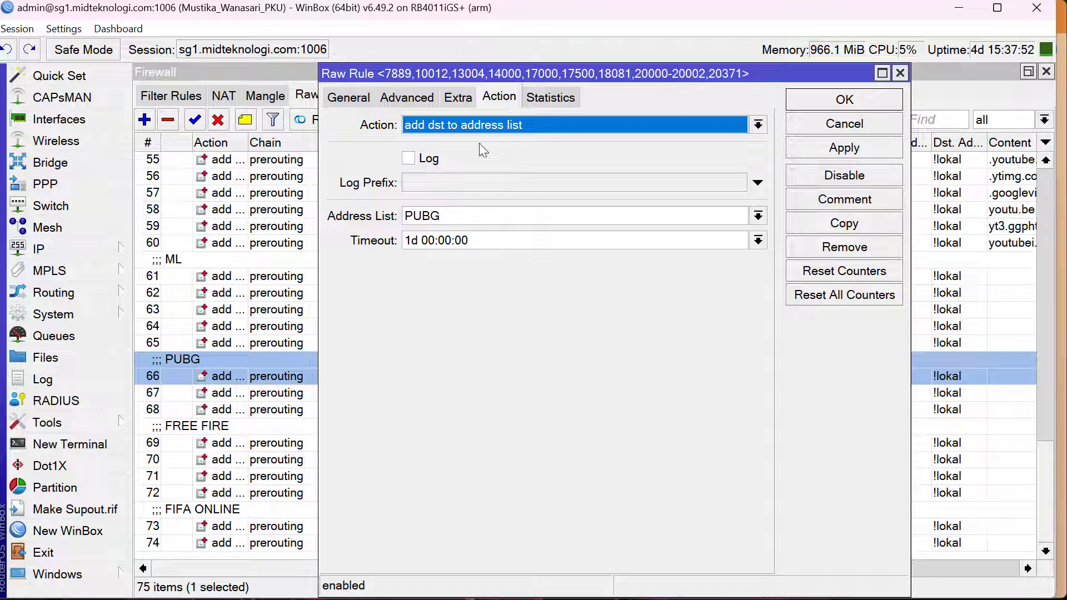
{"action": "left_click", "coordinate": [452, 214]}
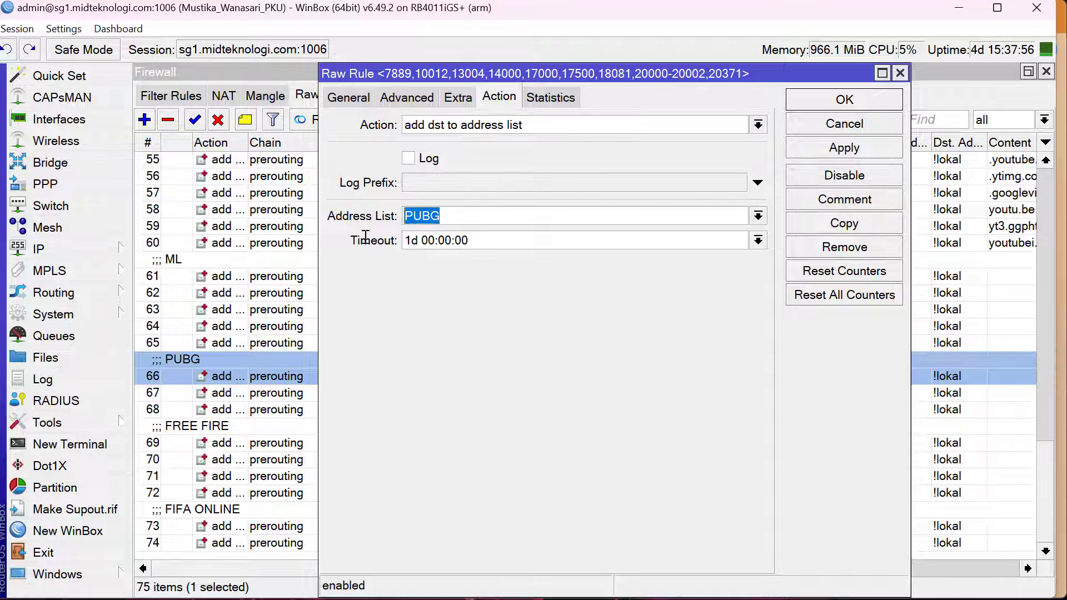
{"action": "key", "text": "Escape"}
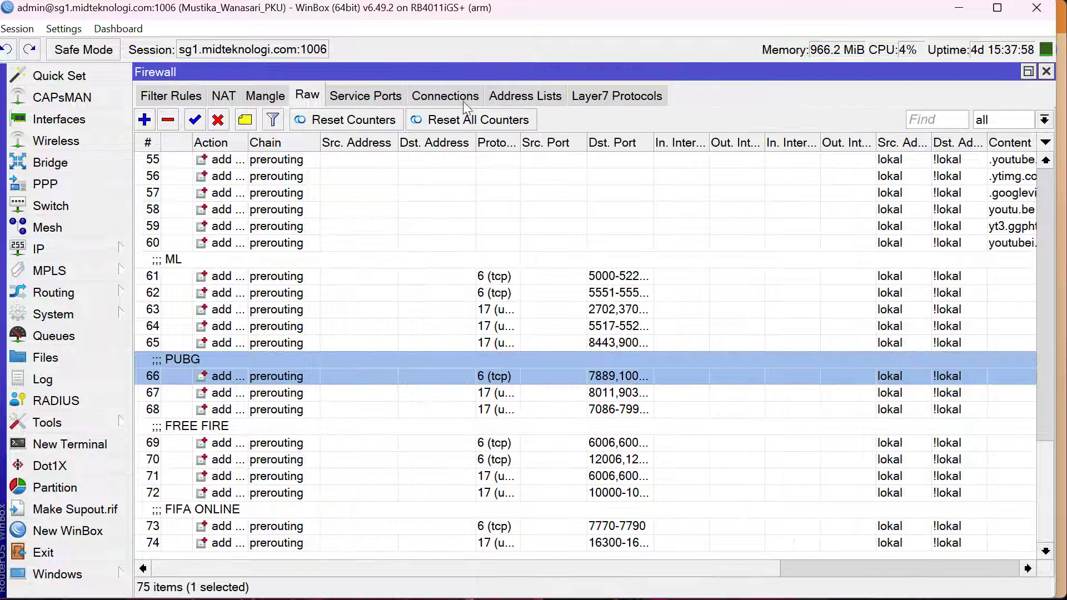
Filter the firewall address lists to PUBG and look through the captured addresses
{"action": "left_click", "coordinate": [522, 98]}
{"action": "left_click", "coordinate": [1032, 121]}
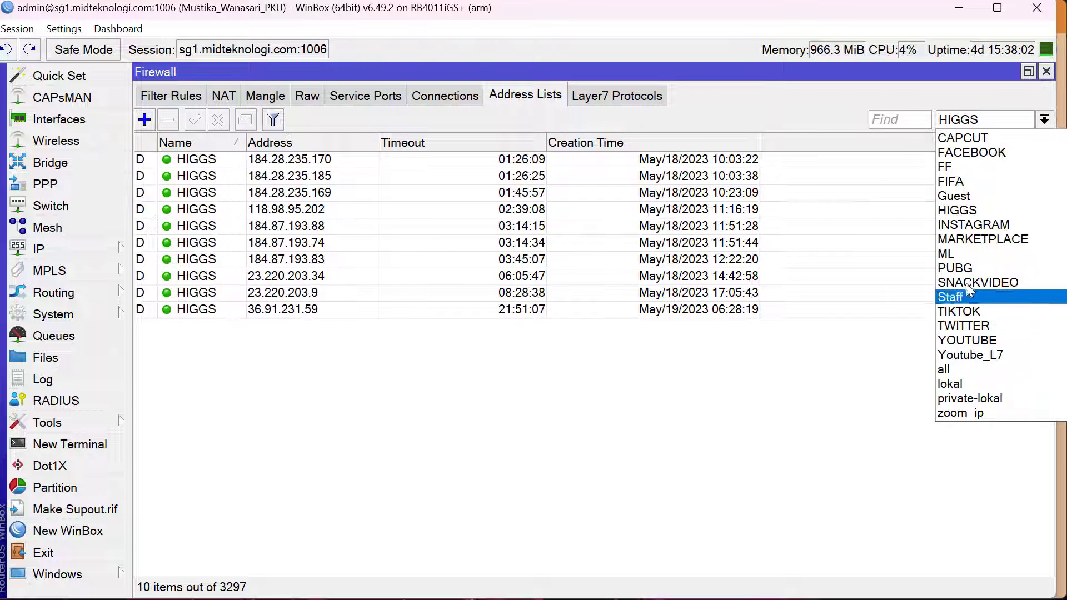
{"action": "left_click", "coordinate": [964, 269]}
{"action": "left_click", "coordinate": [476, 191]}
{"action": "key", "text": "Up"}
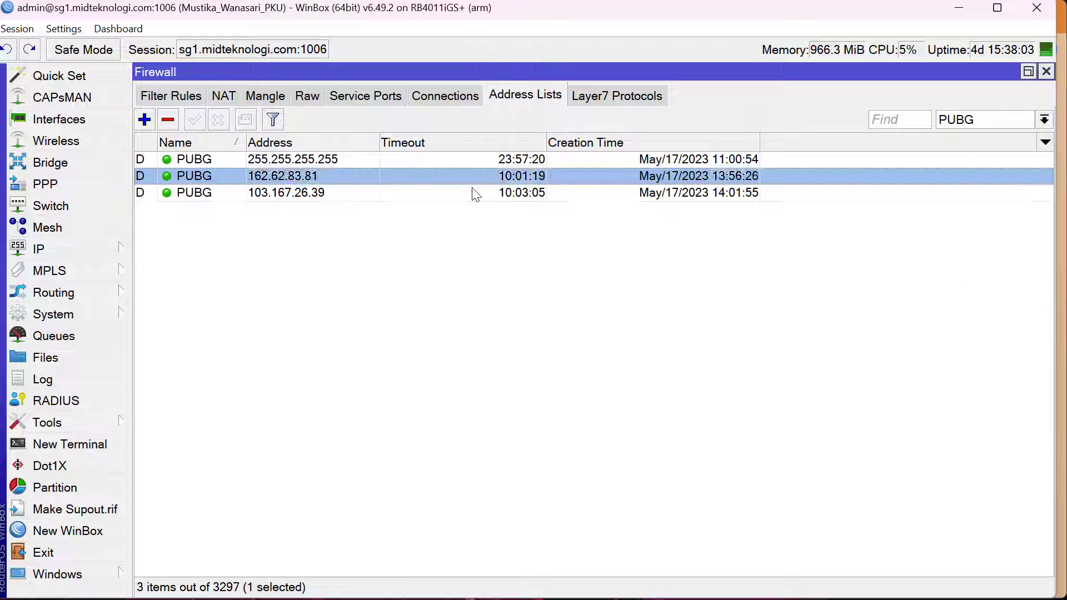
{"action": "key", "text": "Up"}
{"action": "left_click", "coordinate": [473, 190]}
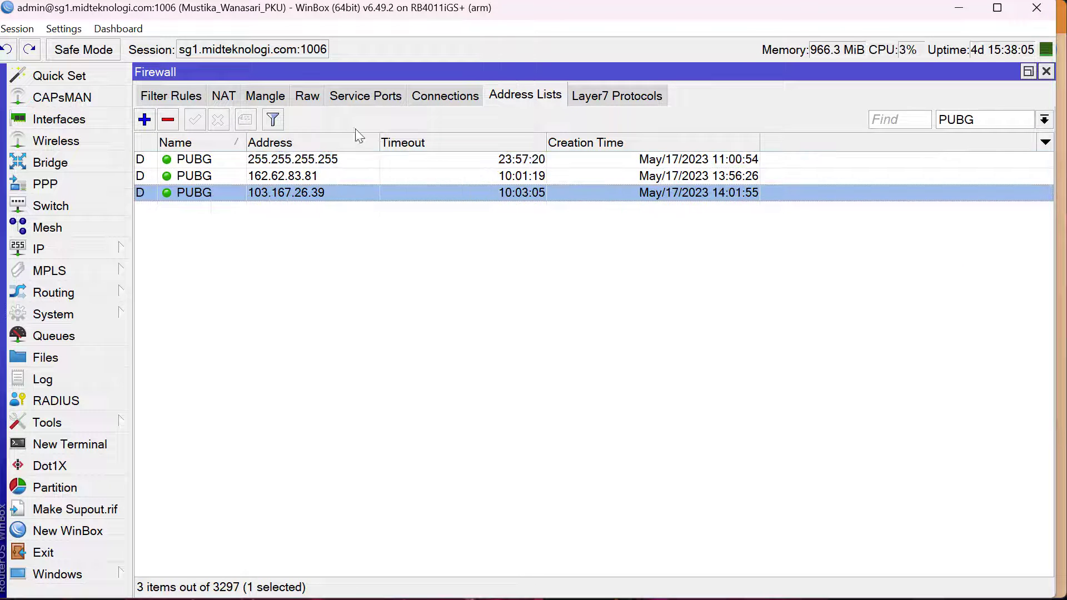
Open the first PUBG UDP raw rule, inspect its address list conditions, target address list and timeout, and close the rule
{"action": "left_click", "coordinate": [306, 96]}
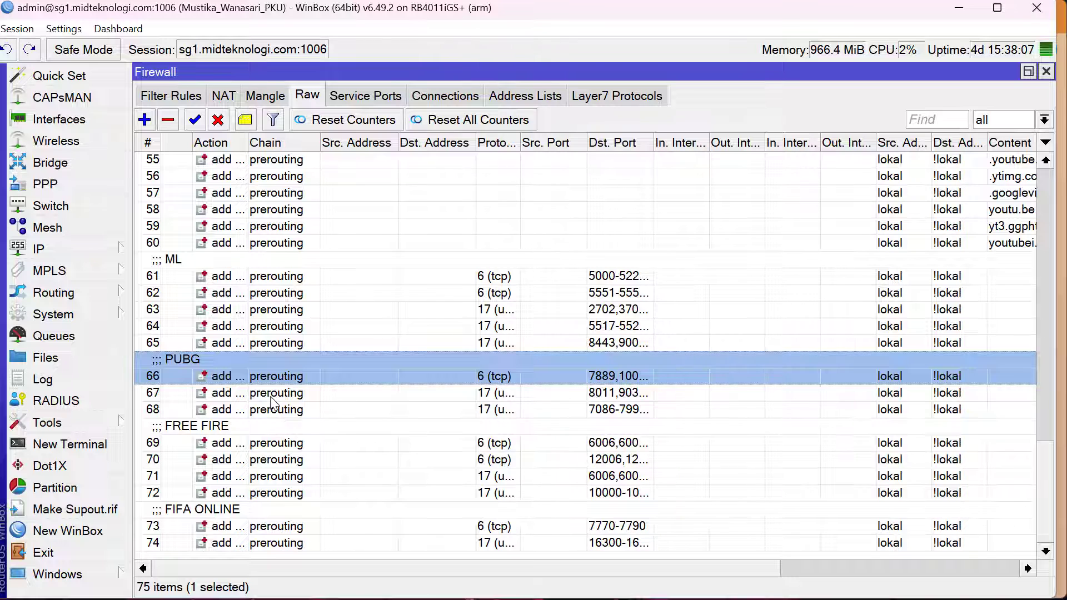
{"action": "left_click", "coordinate": [273, 394]}
{"action": "double_click", "coordinate": [273, 395]}
{"action": "left_click", "coordinate": [363, 98]}
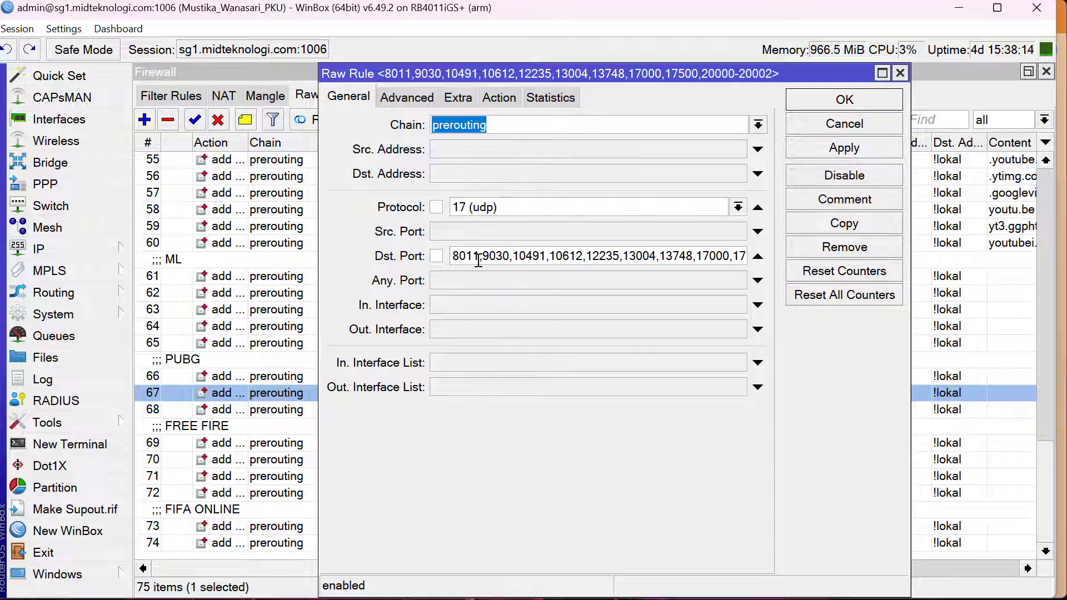
{"action": "left_click", "coordinate": [499, 97]}
{"action": "left_click", "coordinate": [393, 104]}
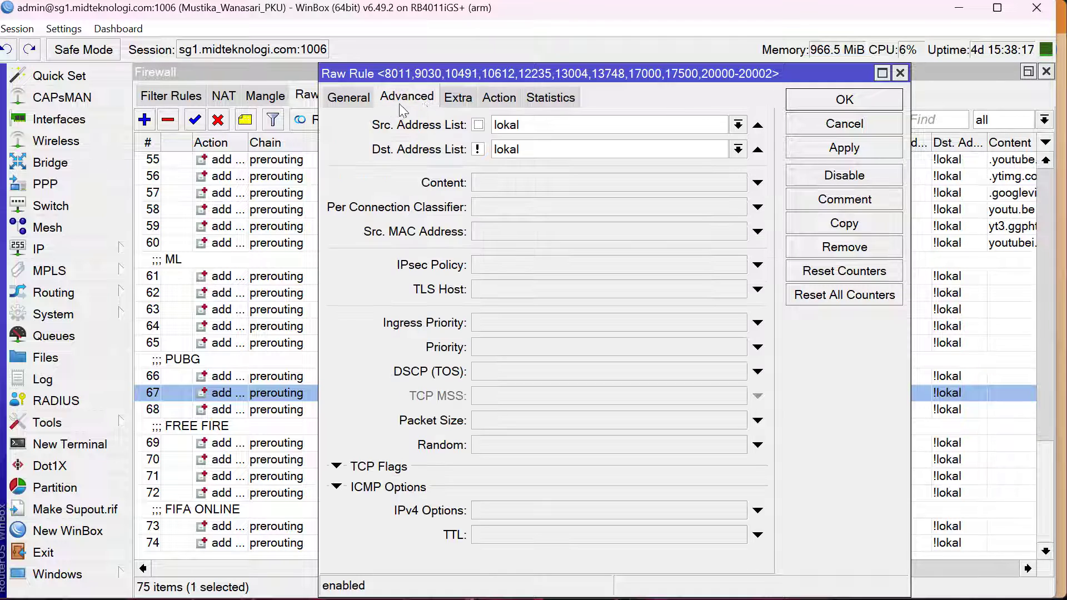
{"action": "left_click", "coordinate": [497, 99]}
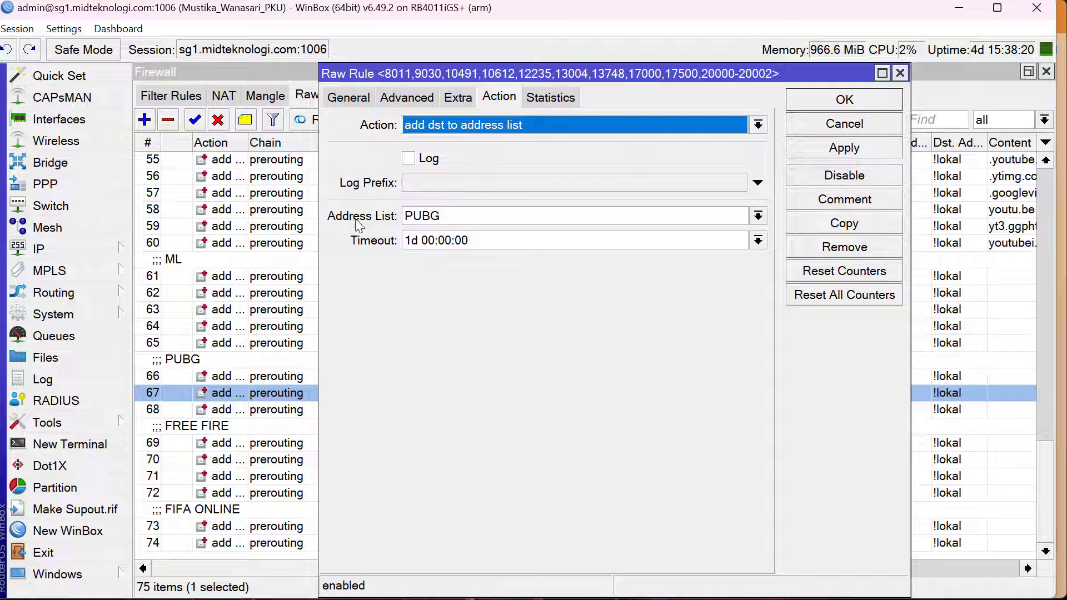
{"action": "left_click_drag", "start_coordinate": [464, 216], "coordinate": [364, 214]}
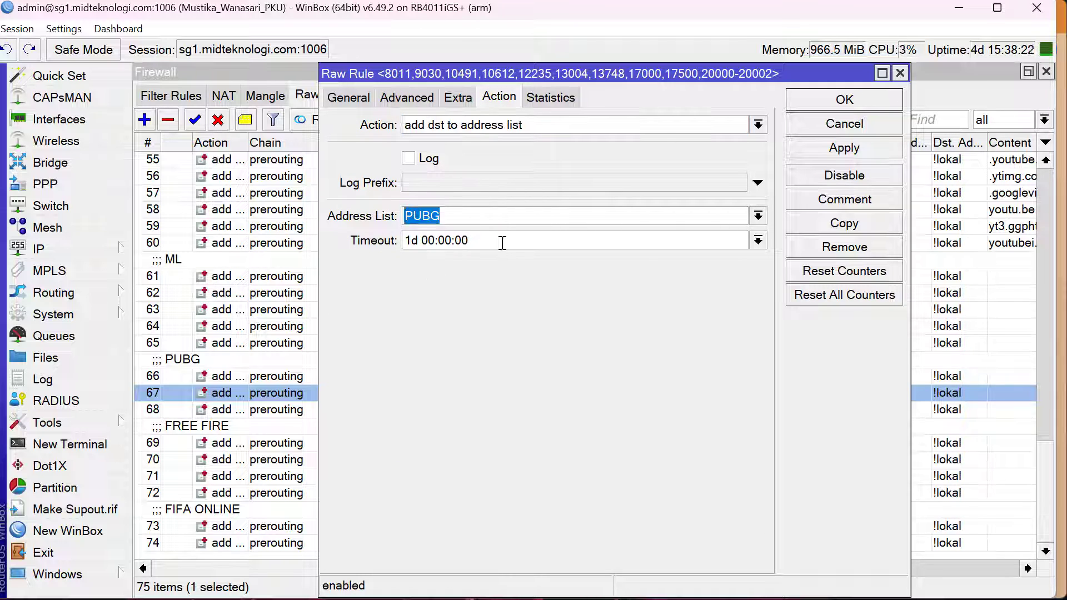
{"action": "left_click_drag", "start_coordinate": [502, 243], "coordinate": [365, 243]}
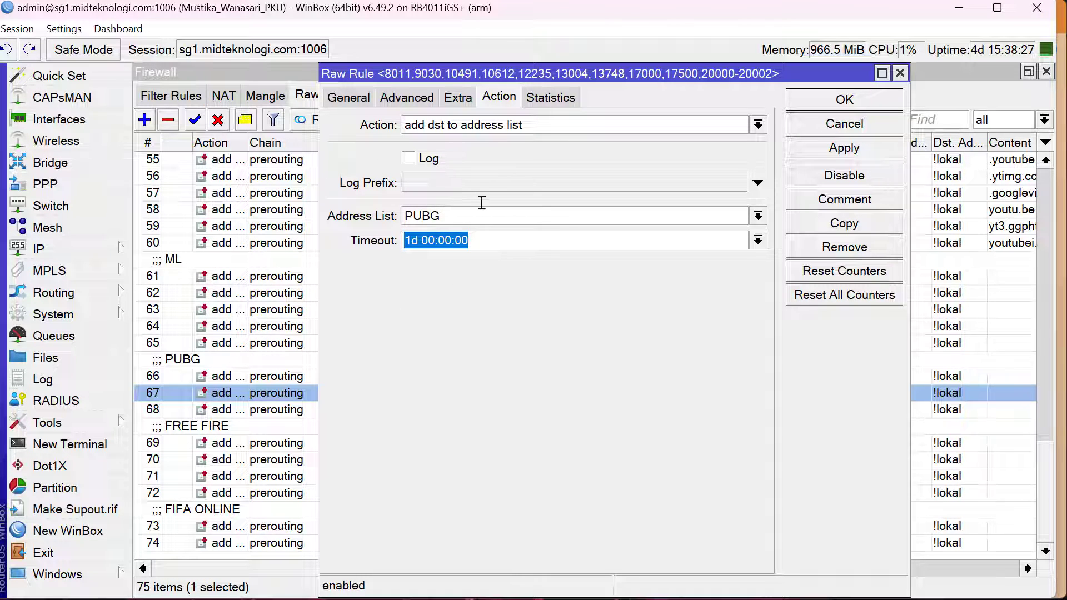
{"action": "key", "text": "Escape"}
Go back to the firewall address lists and go through the captured PUBG entries one by one
{"action": "left_click", "coordinate": [545, 94]}
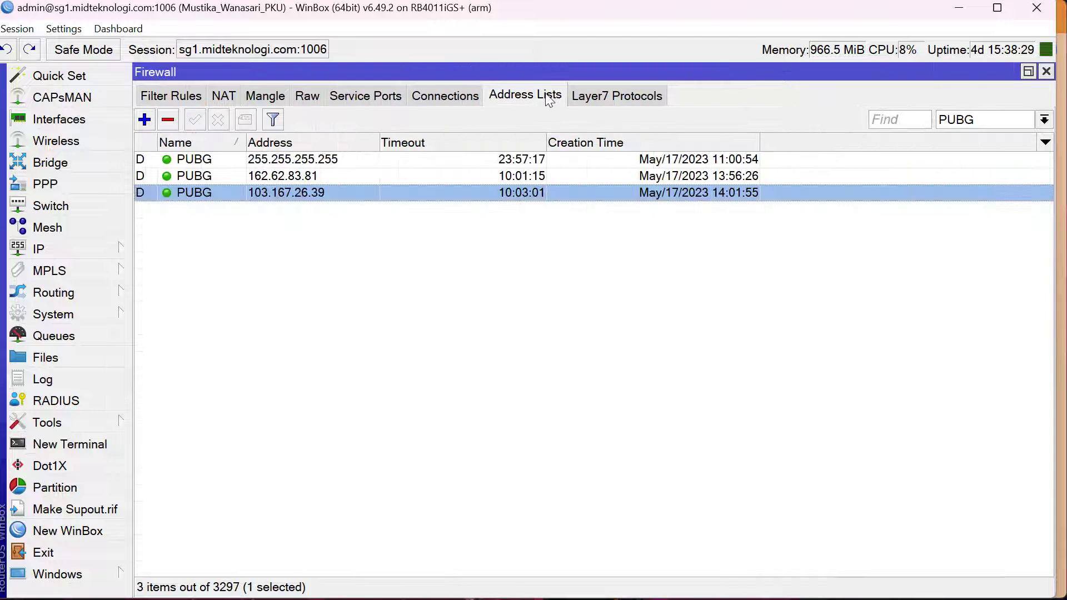
{"action": "left_click", "coordinate": [244, 169]}
{"action": "left_click", "coordinate": [209, 159]}
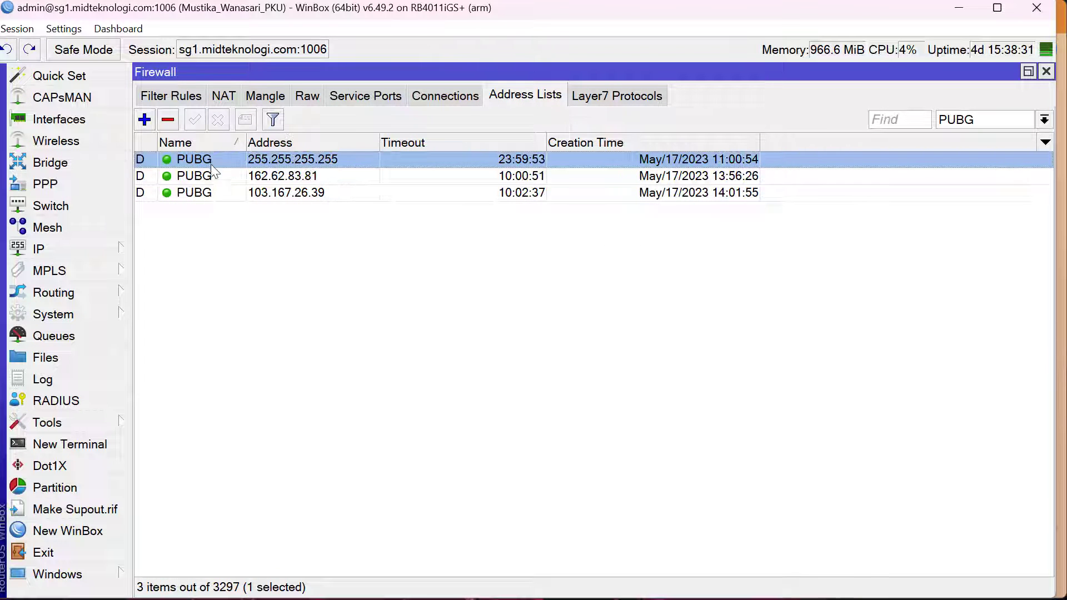
{"action": "left_click", "coordinate": [214, 177]}
{"action": "left_click", "coordinate": [218, 192]}
{"action": "left_click", "coordinate": [206, 161]}
{"action": "left_click", "coordinate": [218, 176]}
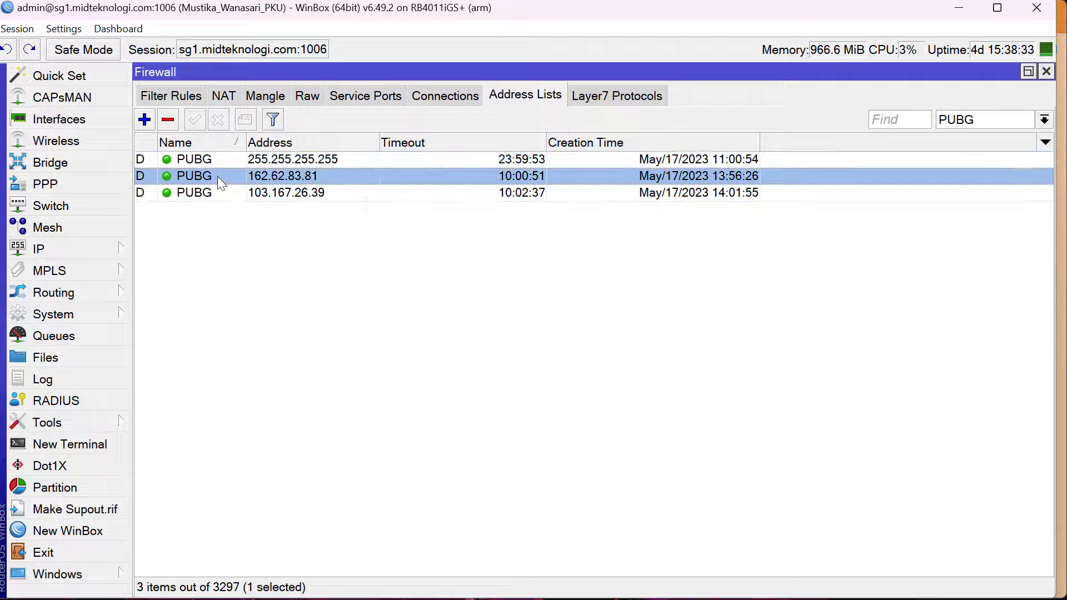
{"action": "left_click", "coordinate": [220, 193]}
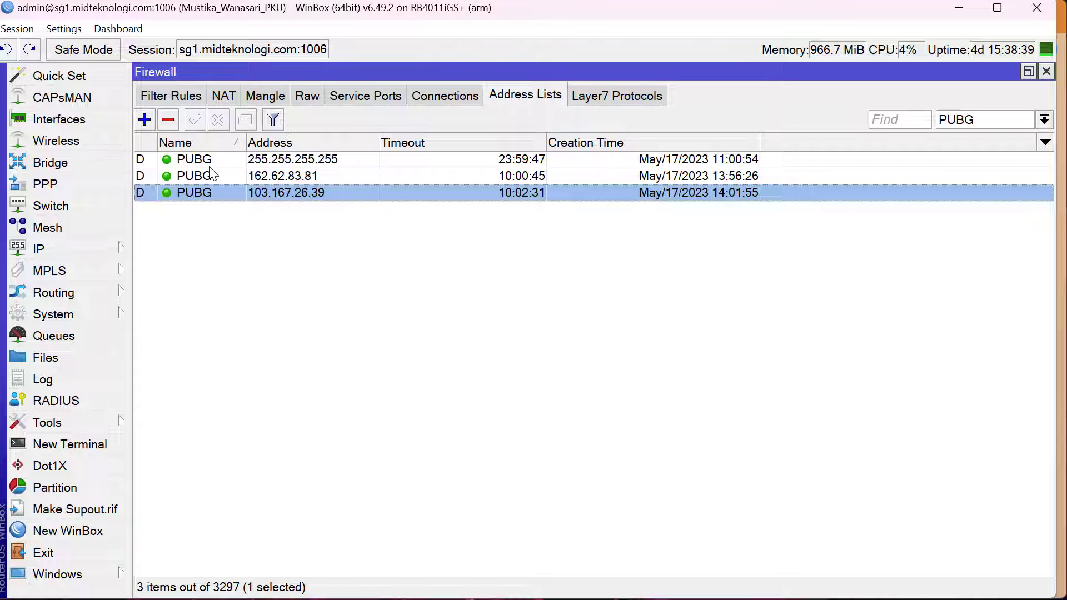
{"action": "left_click", "coordinate": [211, 166]}
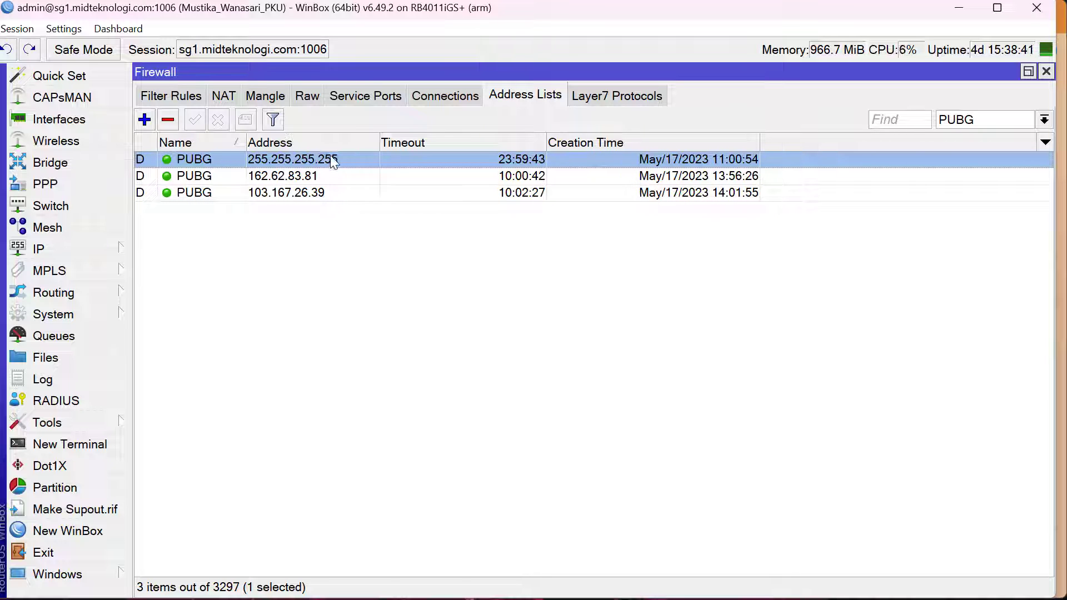
{"action": "left_click", "coordinate": [332, 175]}
{"action": "left_click", "coordinate": [326, 192]}
{"action": "left_click", "coordinate": [208, 161]}
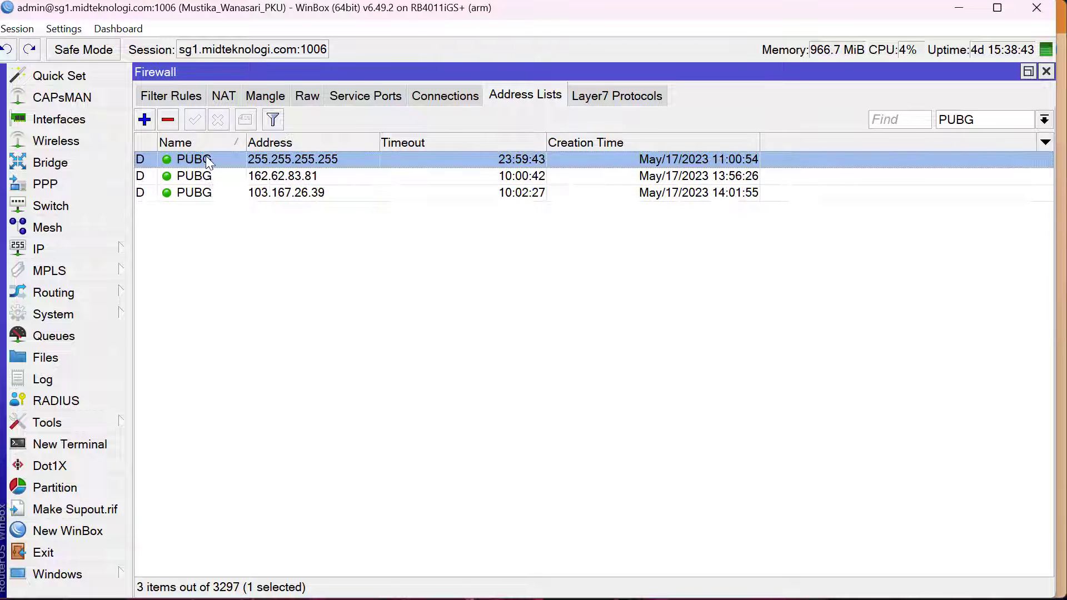
{"action": "left_click", "coordinate": [204, 176]}
{"action": "left_click", "coordinate": [211, 194]}
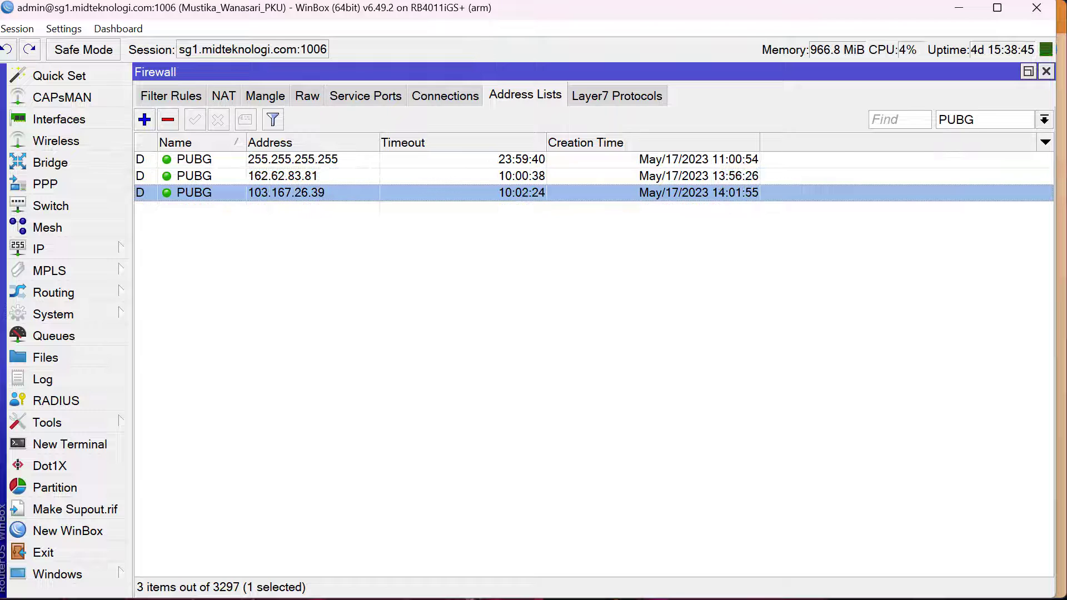
Switch to the game port page in the browser, look over the PUBG Mobile ports, and return to WinBox
{"action": "key", "text": "alt+Tab"}
{"action": "scroll", "coordinate": [283, 314], "scroll_direction": "up", "scroll_amount": 5}
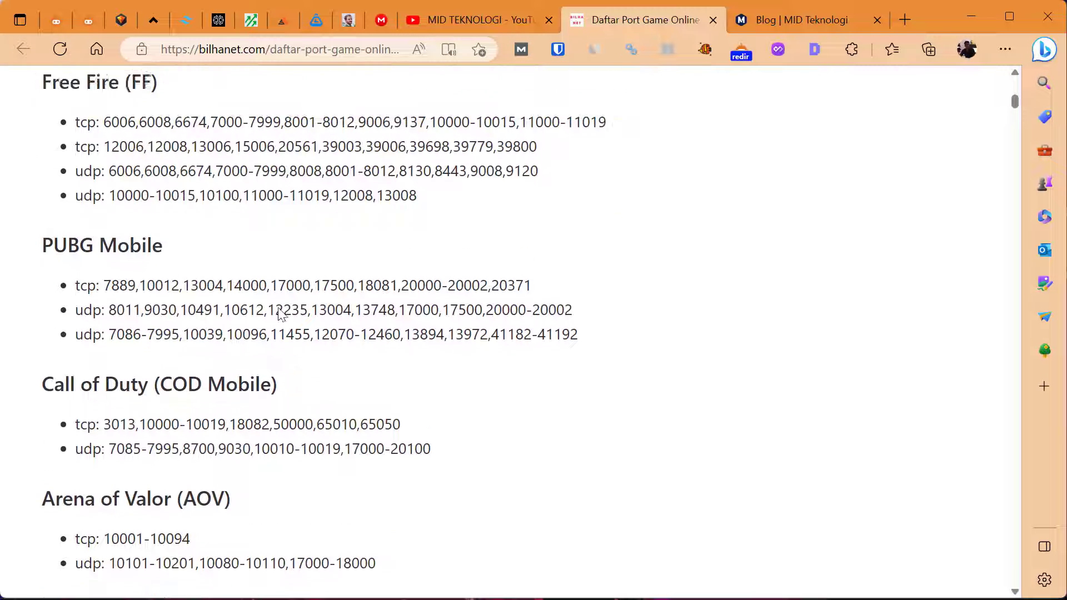
{"action": "key", "text": "alt+Tab"}
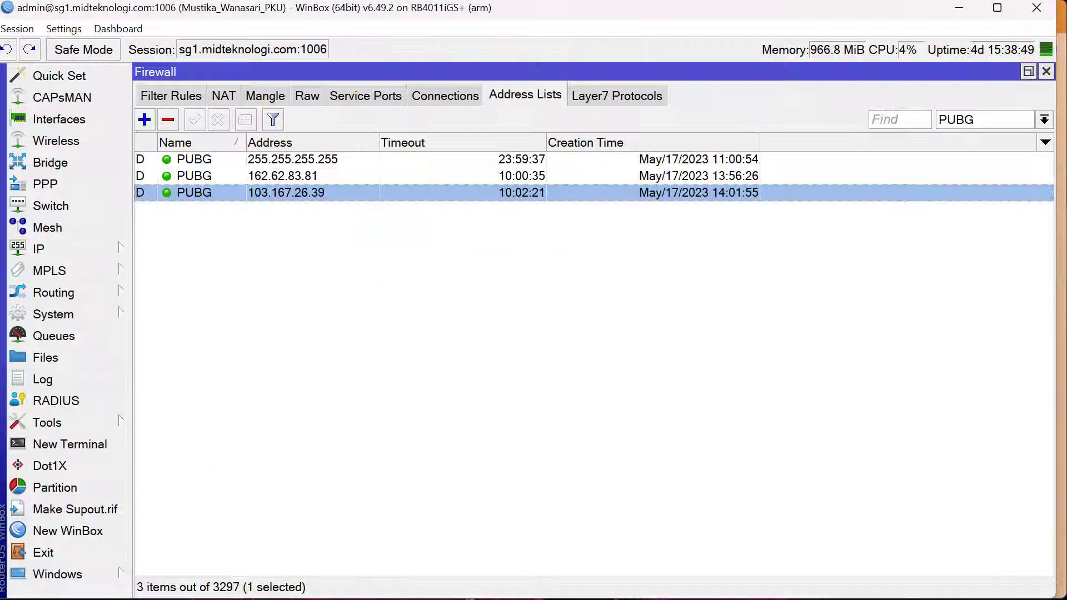
Filter the firewall address lists to ML and look through the captured addresses
{"action": "left_click", "coordinate": [973, 118]}
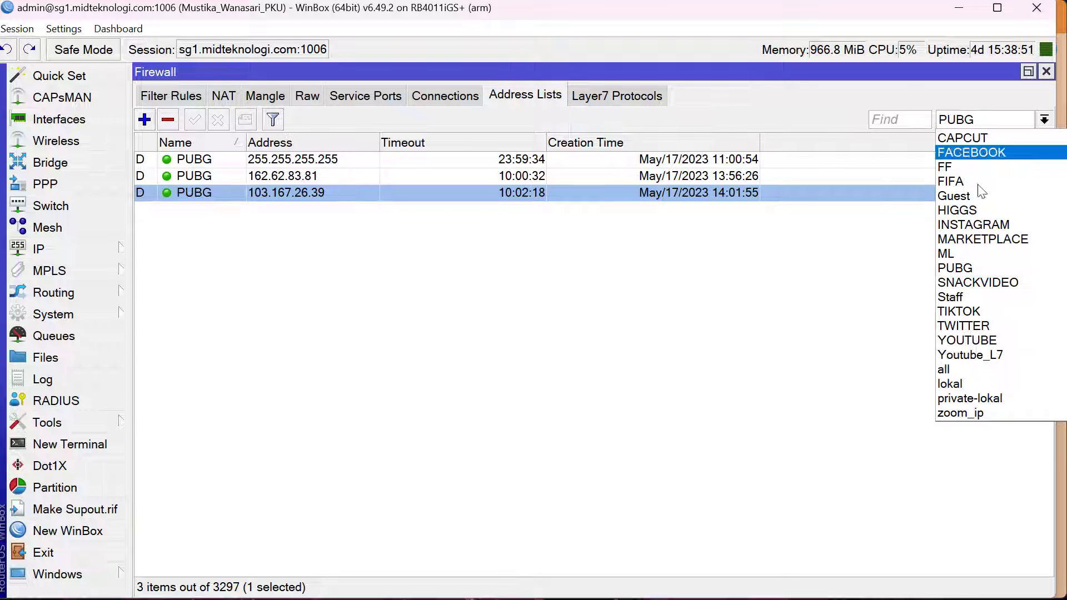
{"action": "left_click", "coordinate": [973, 251]}
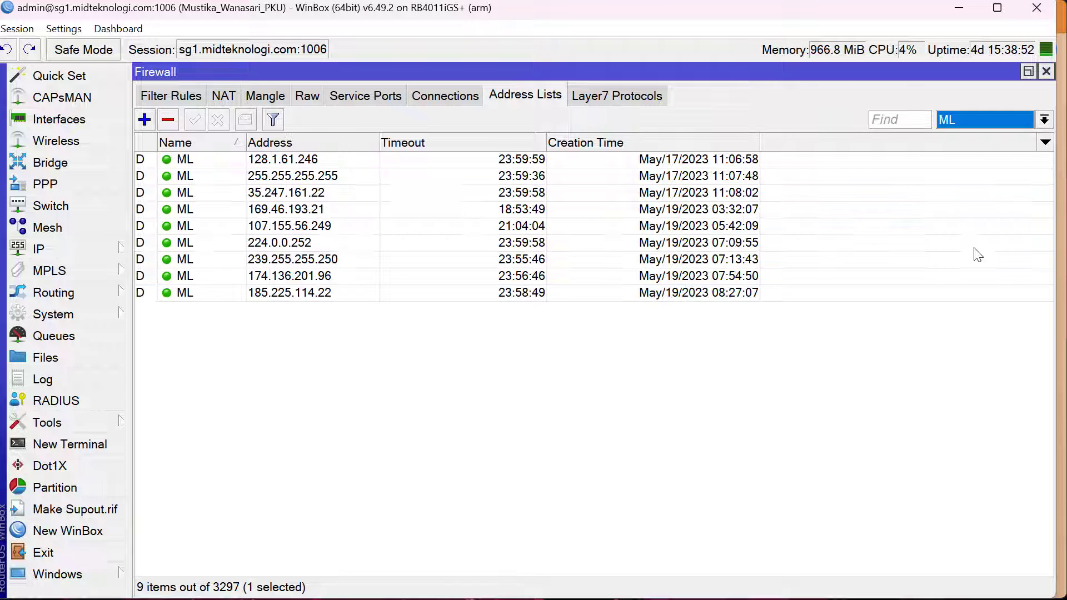
{"action": "left_click", "coordinate": [222, 163]}
{"action": "left_click", "coordinate": [235, 292]}
Filter the firewall address lists to FF and look through the captured addresses
{"action": "left_click", "coordinate": [949, 122]}
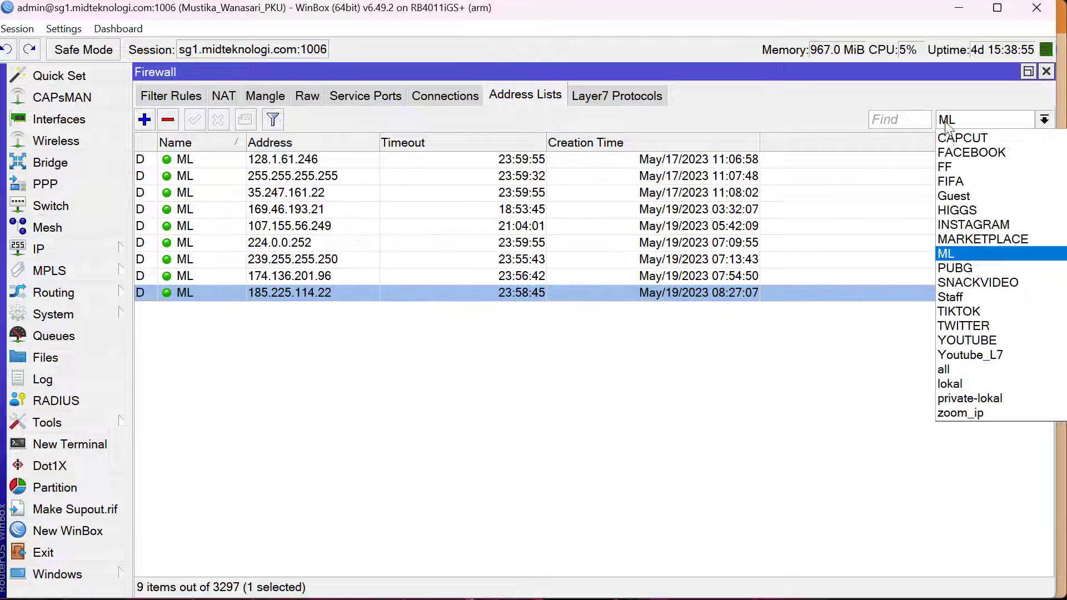
{"action": "left_click", "coordinate": [956, 165]}
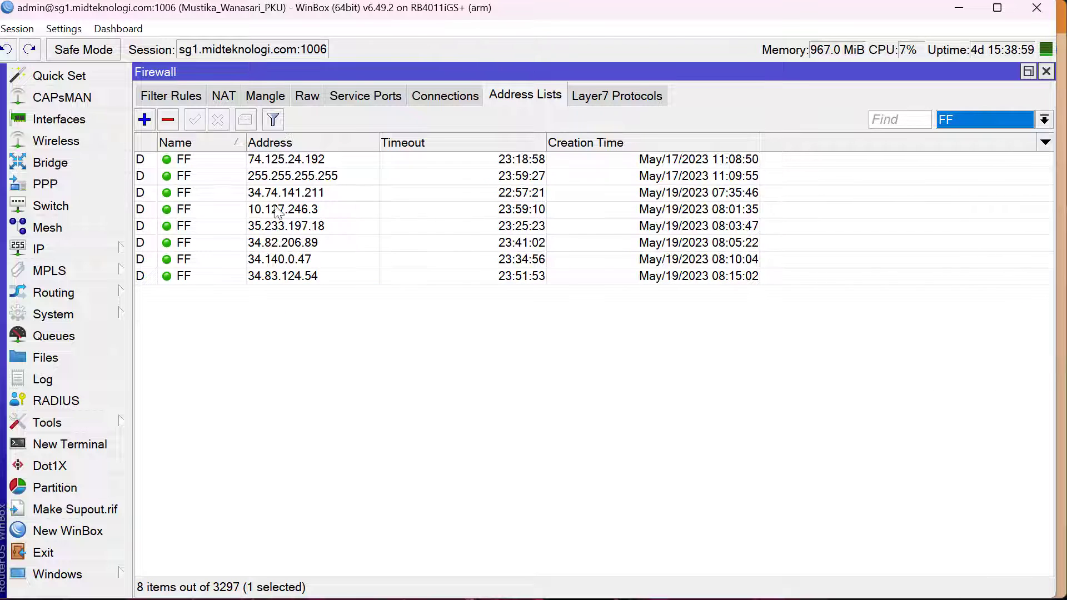
{"action": "left_click", "coordinate": [225, 176]}
Switch to the browser, point out the Free Fire (FF) heading in the game port list, and return to WinBox
{"action": "key", "text": "alt+Tab"}
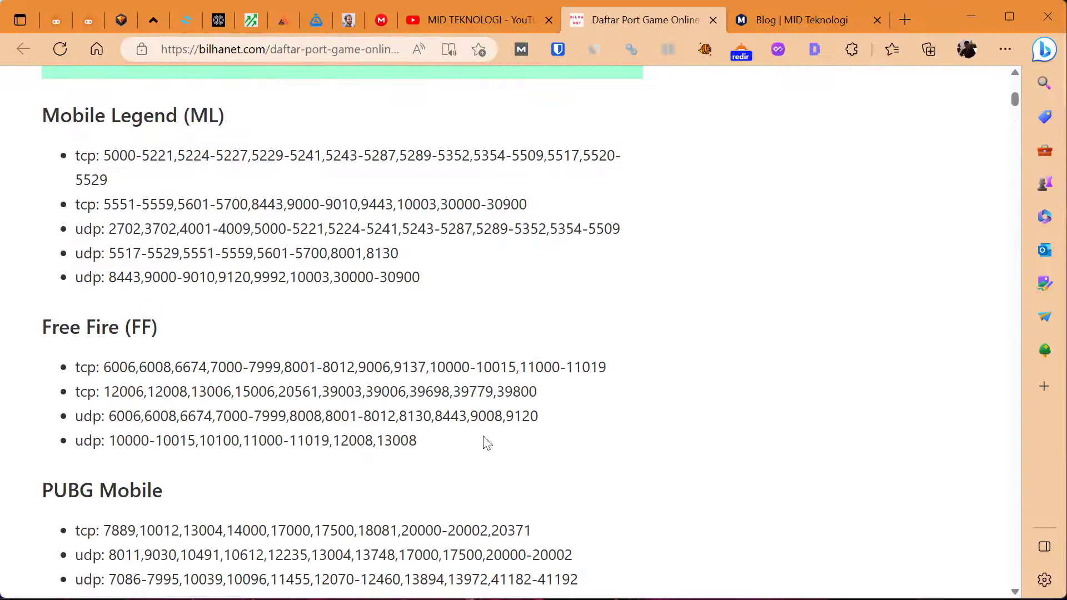
{"action": "left_click_drag", "start_coordinate": [40, 332], "coordinate": [189, 333]}
{"action": "left_click", "coordinate": [180, 357]}
{"action": "key", "text": "alt+Tab"}
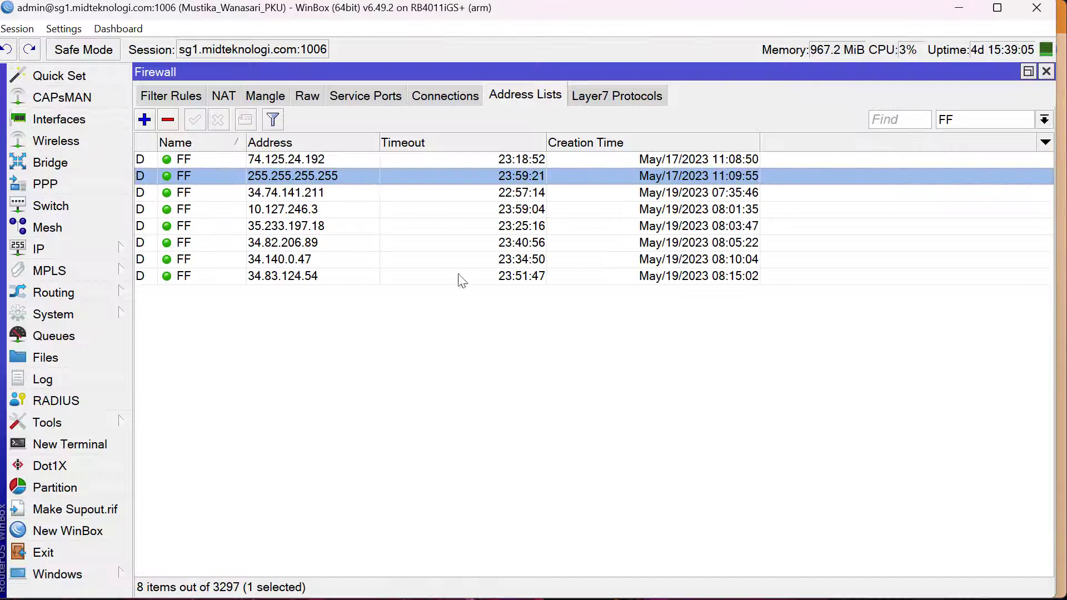
Show the firewall filter rules, view the action of the BLOCK MOBILE LEGENDS rule for the ML list, and close it
{"action": "left_click", "coordinate": [161, 98]}
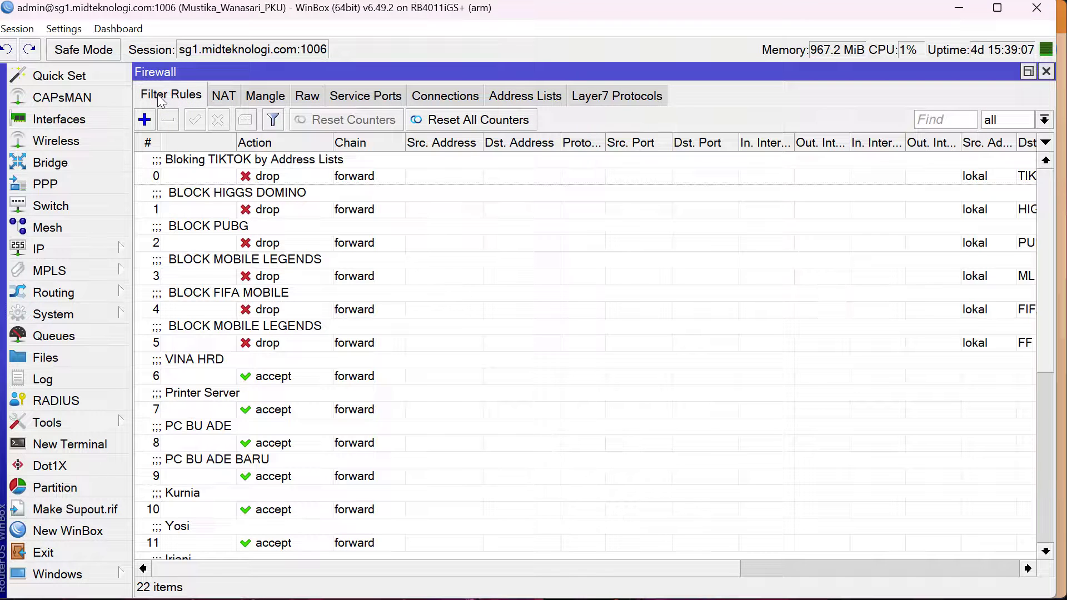
{"action": "left_click", "coordinate": [281, 179]}
{"action": "double_click", "coordinate": [300, 259]}
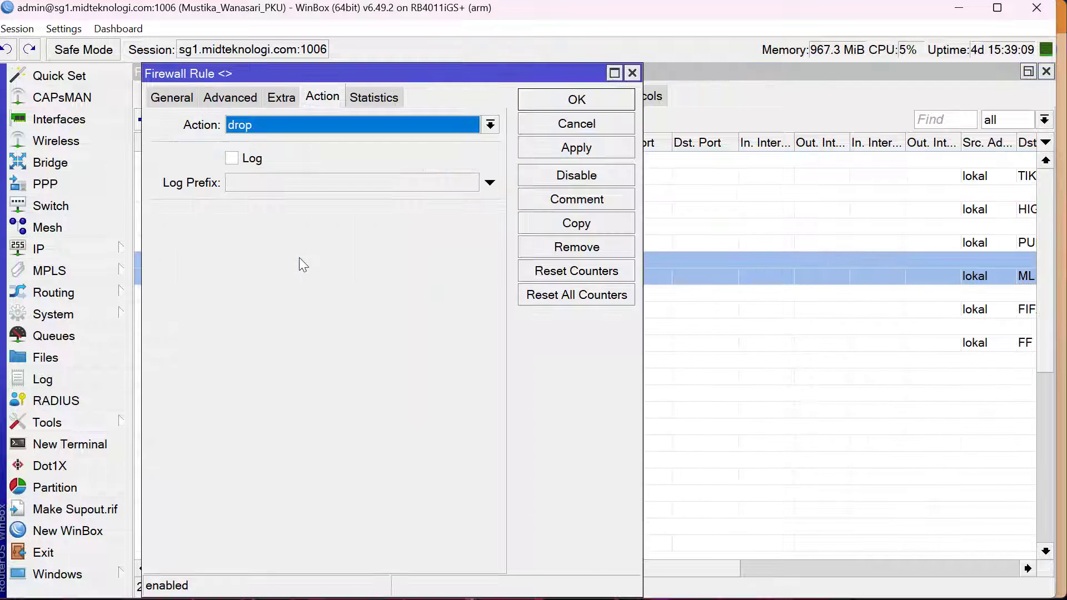
{"action": "key", "text": "Escape"}
Open the BLOCK PUBG filter rule, review its chain, source and destination address lists and action, and close it
{"action": "left_click", "coordinate": [328, 243]}
{"action": "double_click", "coordinate": [329, 242]}
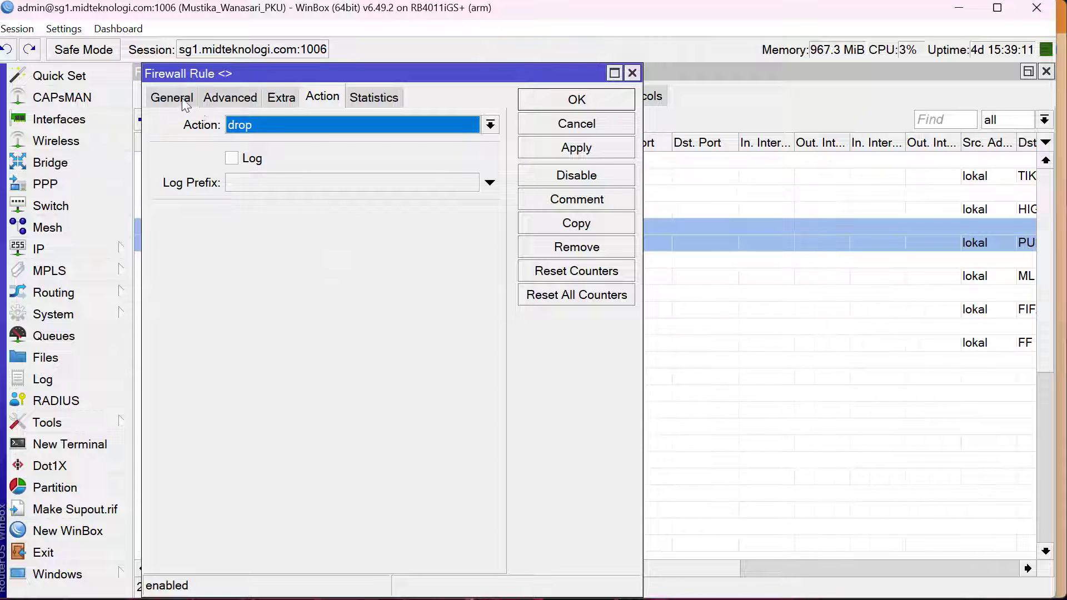
{"action": "left_click", "coordinate": [173, 98]}
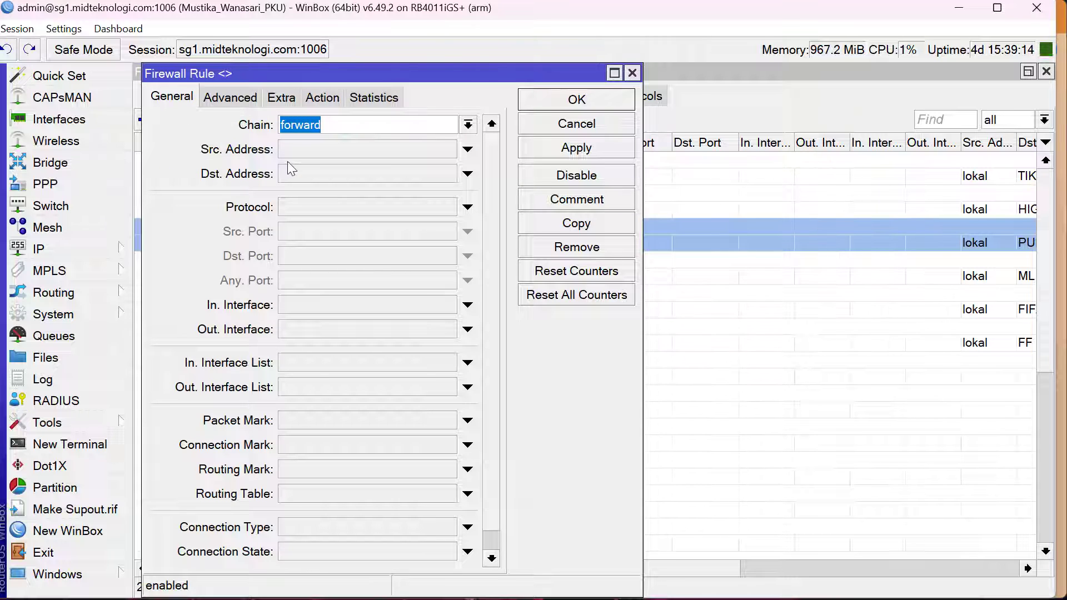
{"action": "left_click", "coordinate": [230, 99]}
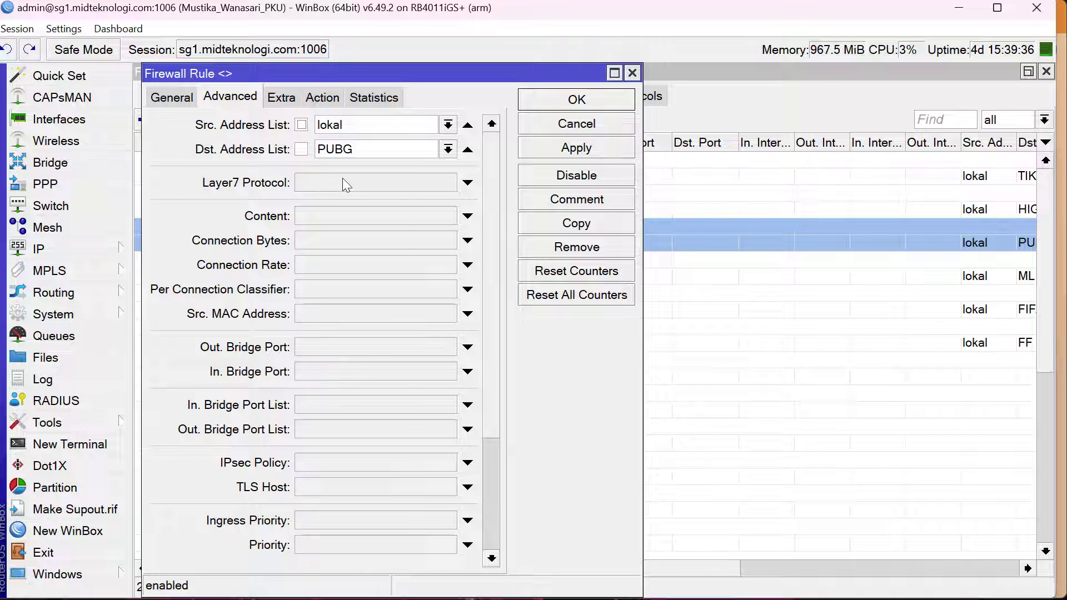
{"action": "left_click", "coordinate": [325, 105]}
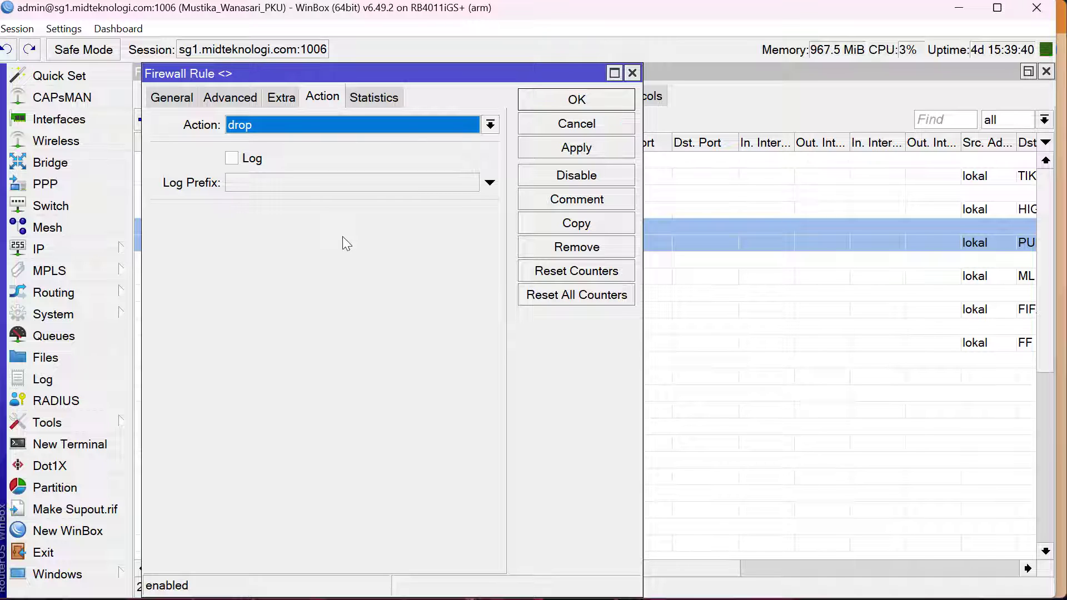
{"action": "left_click", "coordinate": [224, 99]}
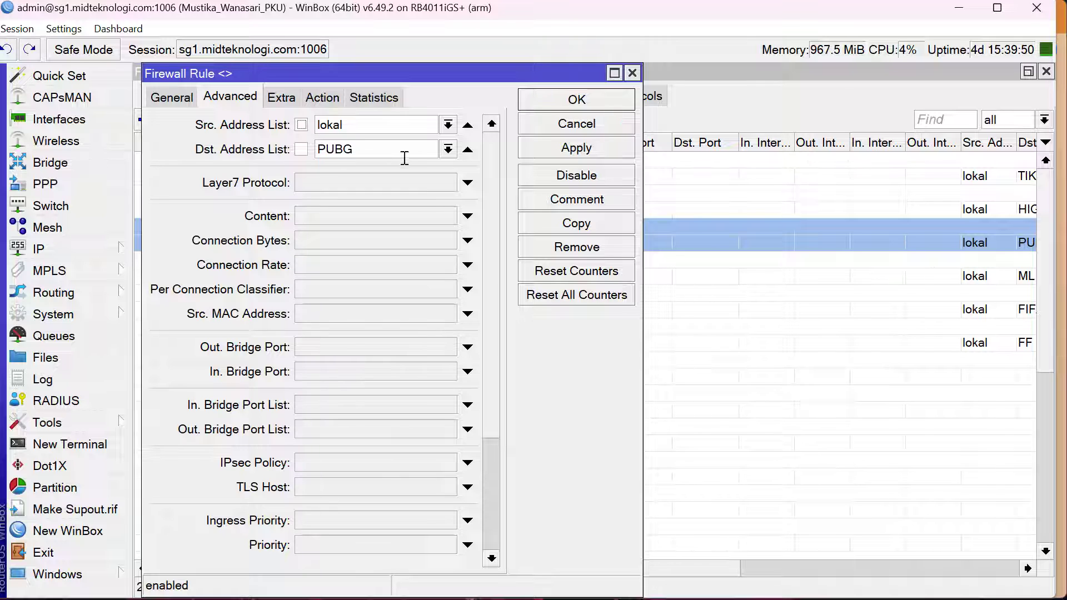
{"action": "left_click", "coordinate": [323, 97]}
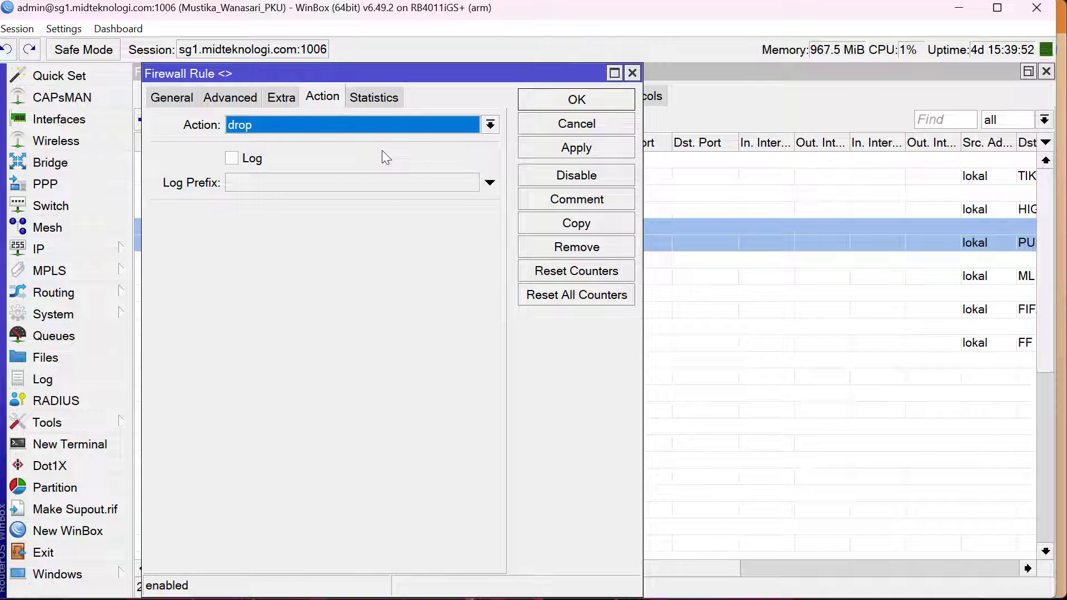
{"action": "key", "text": "Escape"}
Open the filter rule that blocks the ML address list, check its action, advanced and general settings, and close it
{"action": "key", "text": "Down"}
{"action": "key", "text": "Down"}
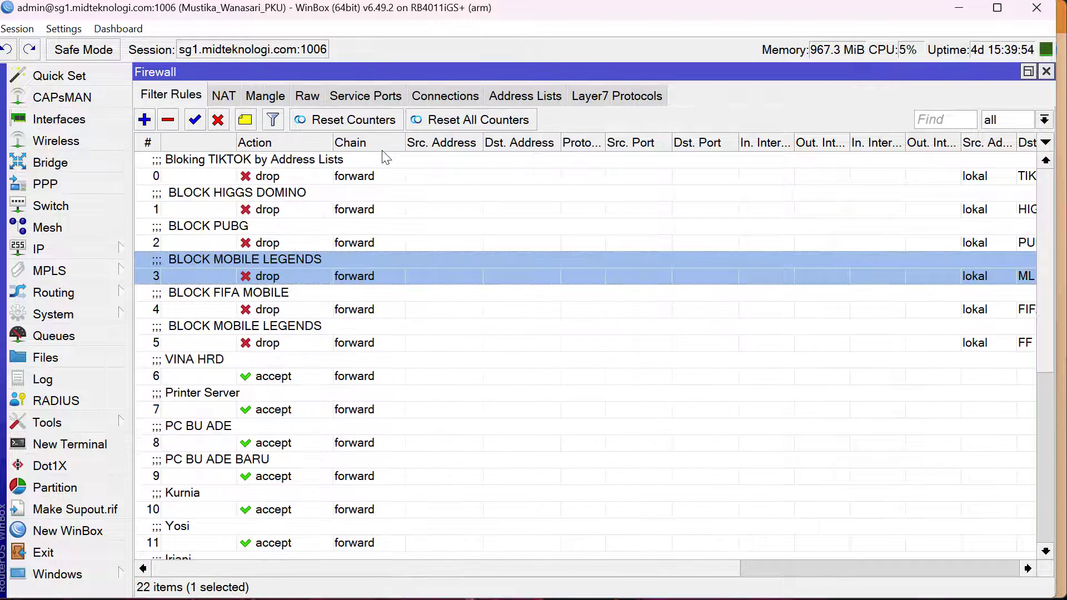
{"action": "key", "text": "Return"}
{"action": "key", "text": "Escape"}
{"action": "key", "text": "Up"}
{"action": "key", "text": "Down"}
{"action": "key", "text": "Up"}
{"action": "key", "text": "Return"}
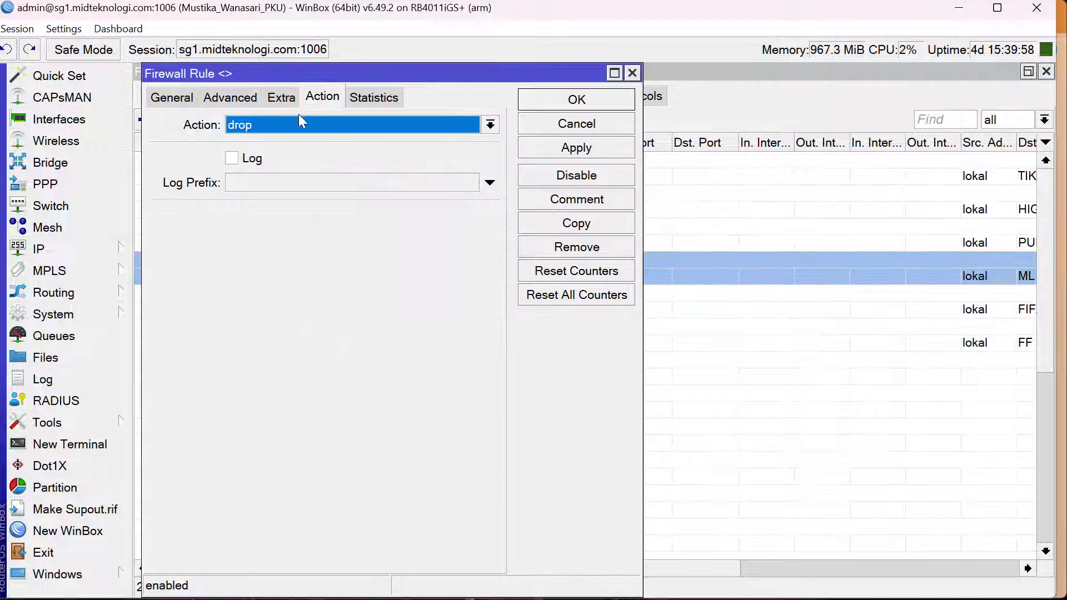
{"action": "left_click", "coordinate": [236, 98]}
{"action": "left_click", "coordinate": [183, 98]}
{"action": "key", "text": "Escape"}
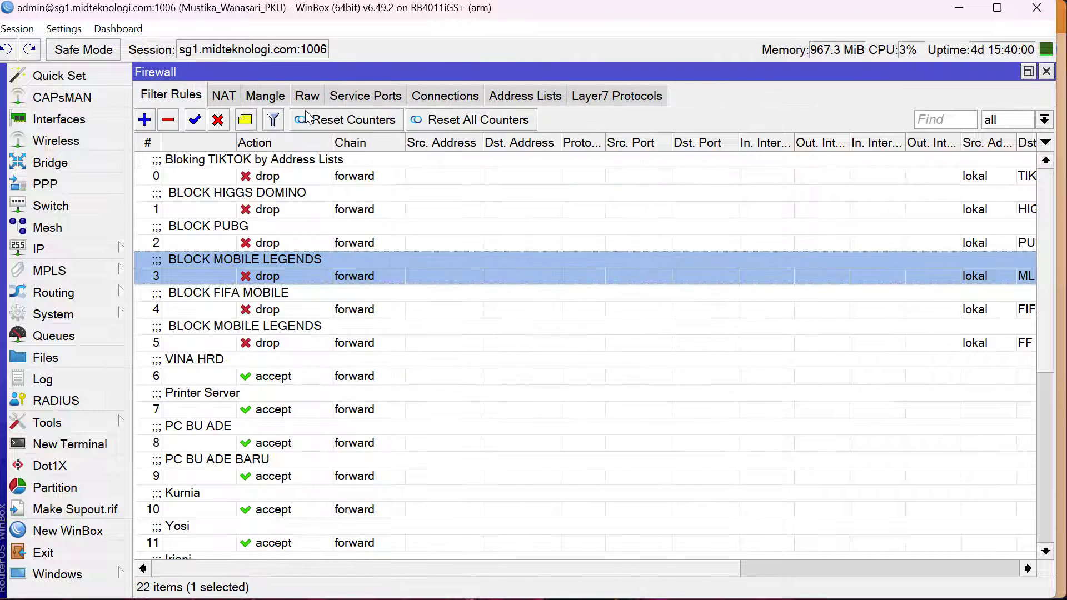
Open the filter rule that drops traffic to the FF address list and check its action and source and destination address lists
{"action": "left_click", "coordinate": [311, 195]}
{"action": "key", "text": "Down"}
{"action": "key", "text": "Down"}
{"action": "key", "text": "Down"}
{"action": "key", "text": "Down"}
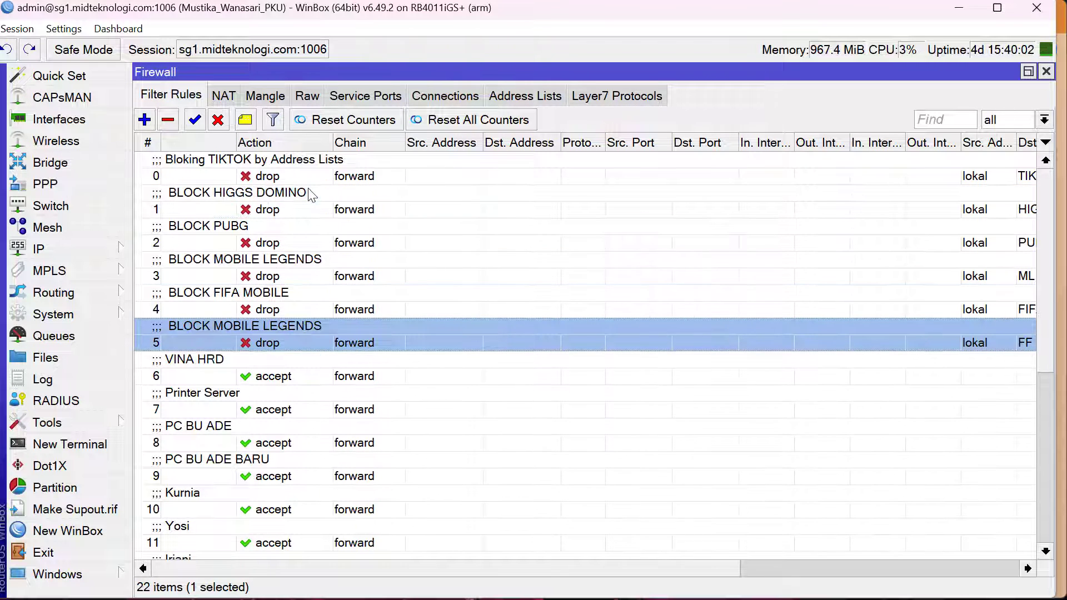
{"action": "key", "text": "Up"}
{"action": "key", "text": "Down"}
{"action": "key", "text": "Up"}
{"action": "key", "text": "Up"}
{"action": "key", "text": "Down"}
{"action": "key", "text": "Down"}
{"action": "key", "text": "Return"}
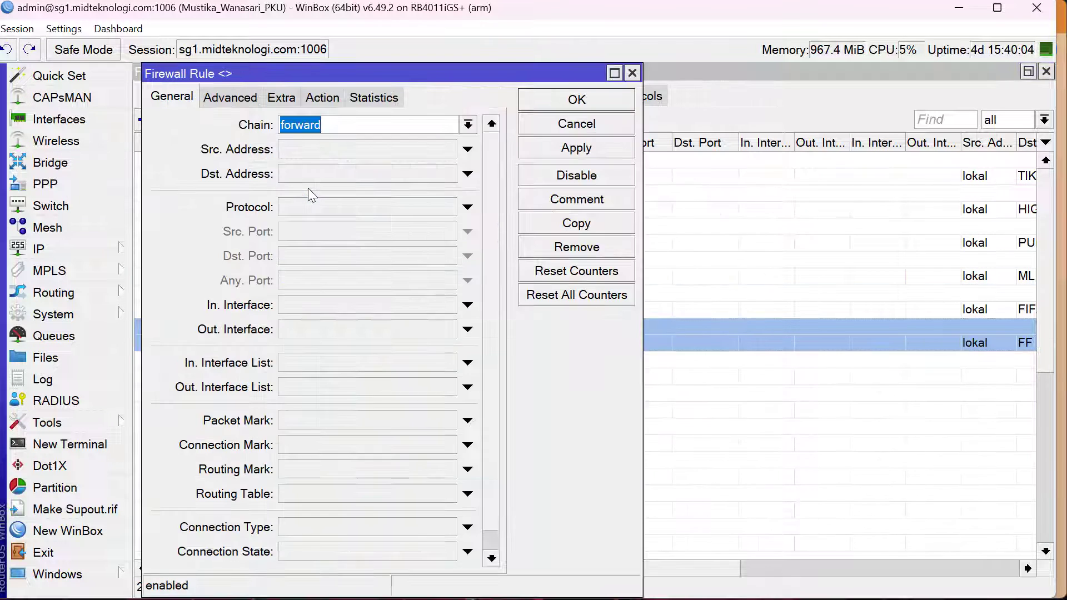
{"action": "left_click", "coordinate": [306, 99]}
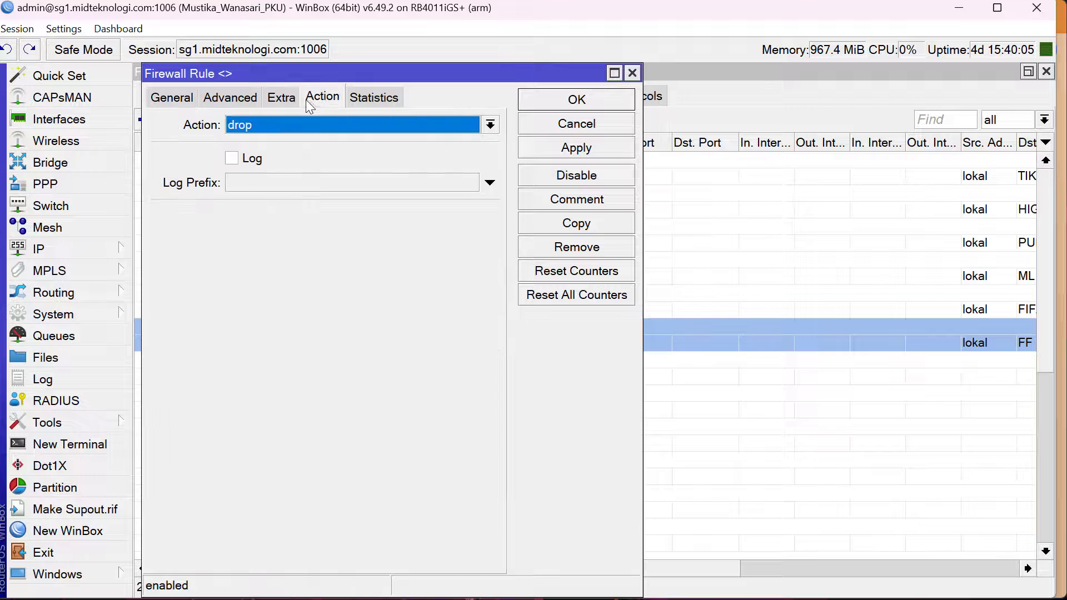
{"action": "left_click", "coordinate": [251, 105]}
Change the comment of the FF filter rule to BLOCK FREE FIRE and save the rule
{"action": "left_click", "coordinate": [617, 199]}
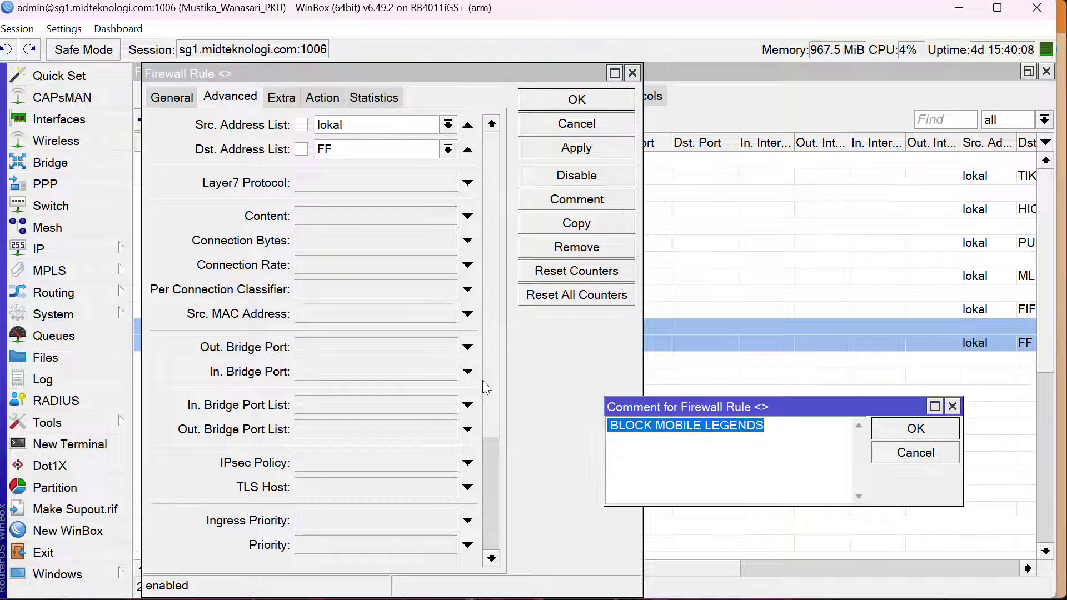
{"action": "key", "text": "ctrl+shift+Left"}
{"action": "key", "text": "ctrl+shift+Left"}
{"action": "type", "text": "FREE"}
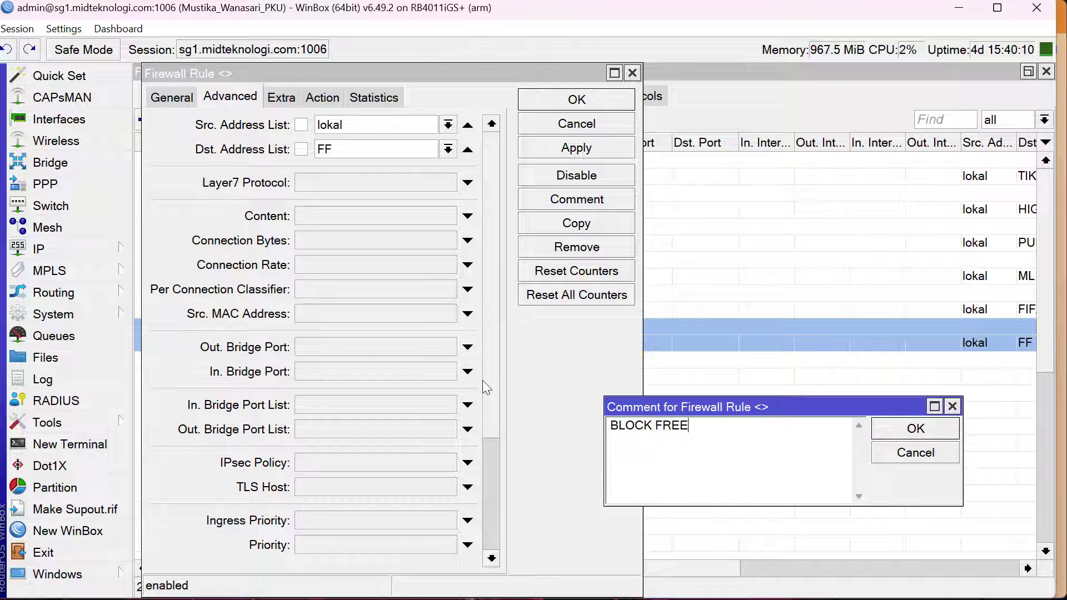
{"action": "type", "text": " FIRE"}
{"action": "key", "text": "Return"}
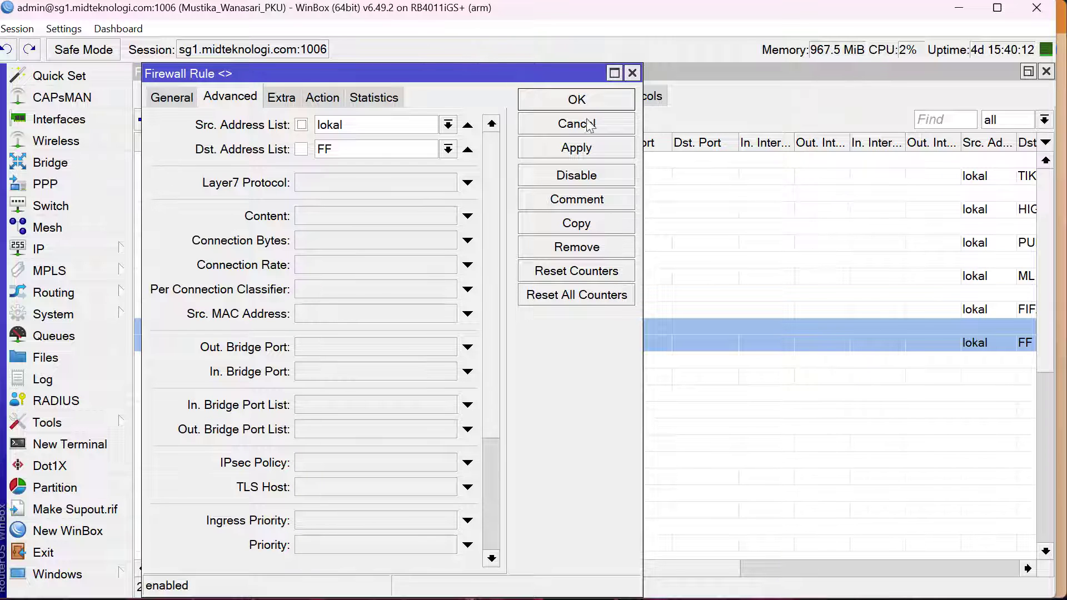
{"action": "left_click", "coordinate": [578, 103]}
Show the raw rules, check the action settings of the first two PUBG rules, and close them
{"action": "left_click", "coordinate": [389, 230]}
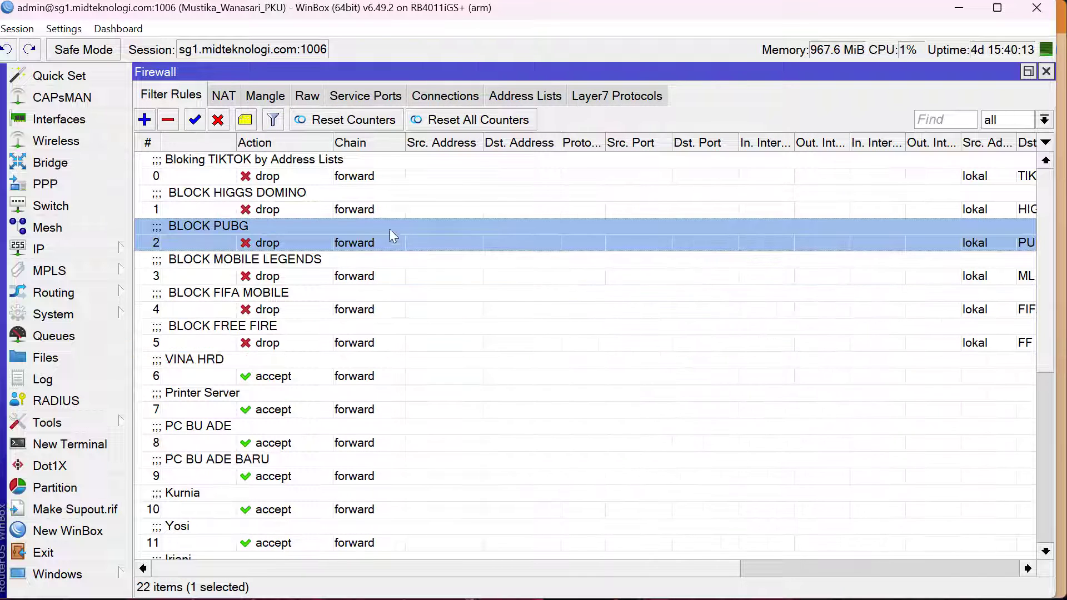
{"action": "left_click", "coordinate": [315, 104]}
{"action": "left_click", "coordinate": [289, 348]}
{"action": "left_click", "coordinate": [289, 354]}
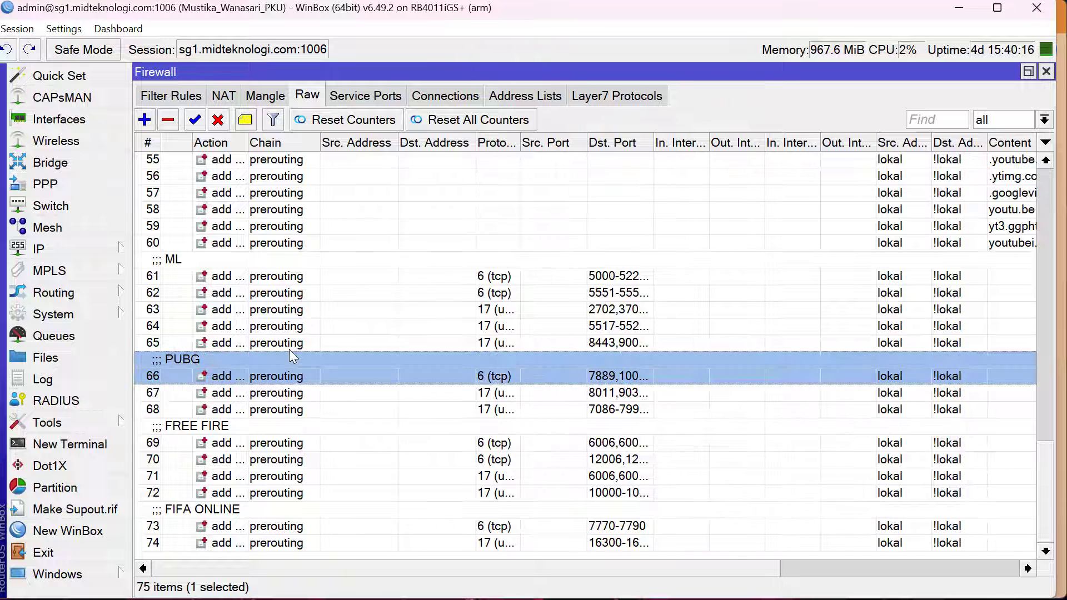
{"action": "double_click", "coordinate": [330, 369]}
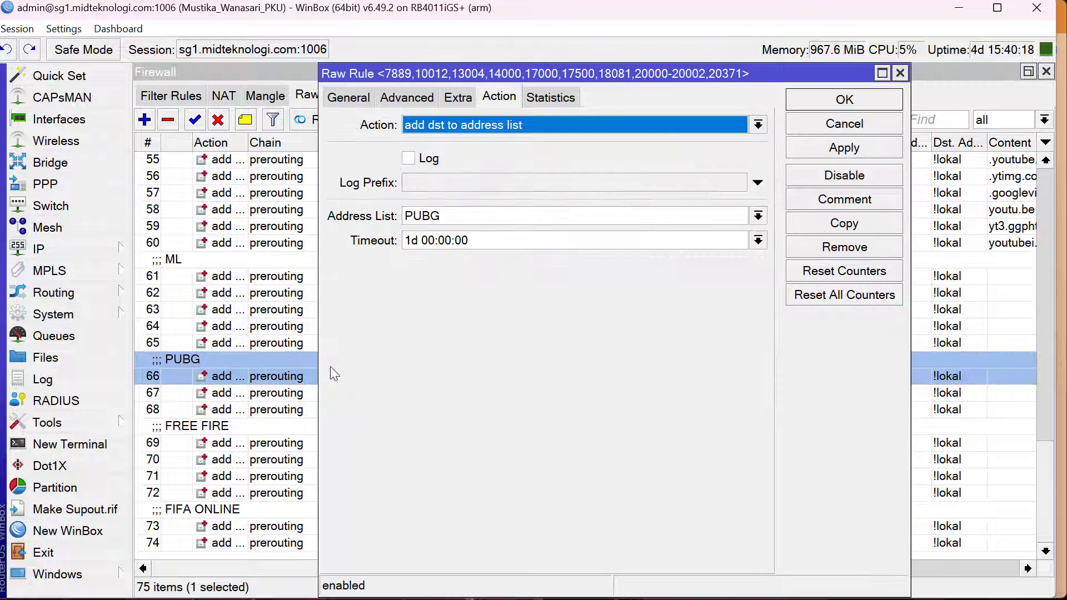
{"action": "key", "text": "Escape"}
{"action": "double_click", "coordinate": [329, 393]}
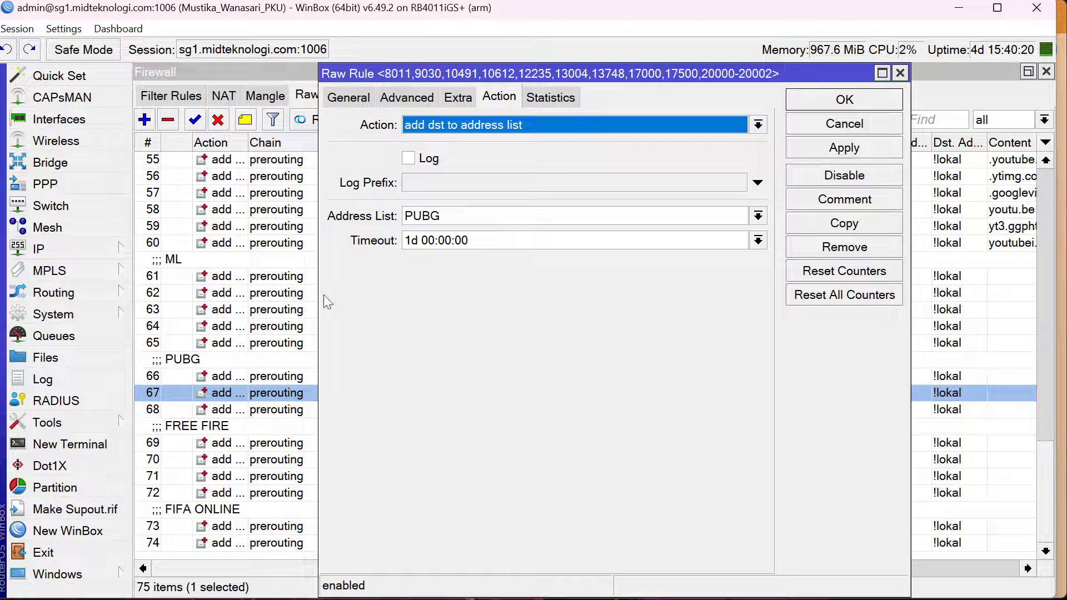
{"action": "key", "text": "Escape"}
Switch to the browser, review the PUBG Mobile ports and the games listed below, and return to WinBox
{"action": "key", "text": "alt+Tab"}
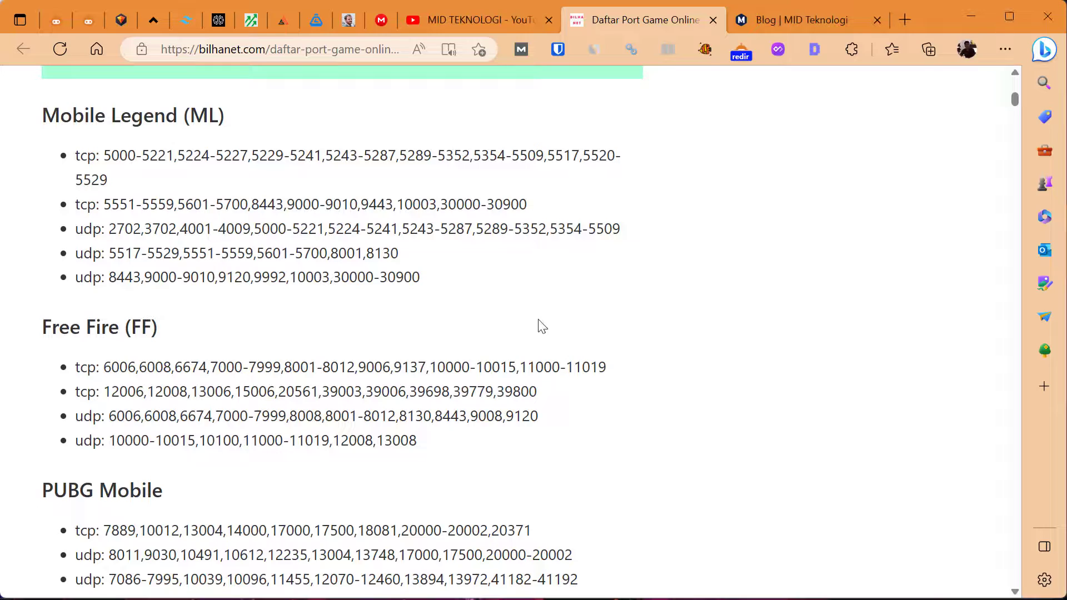
{"action": "scroll", "coordinate": [155, 232], "scroll_direction": "down", "scroll_amount": 4}
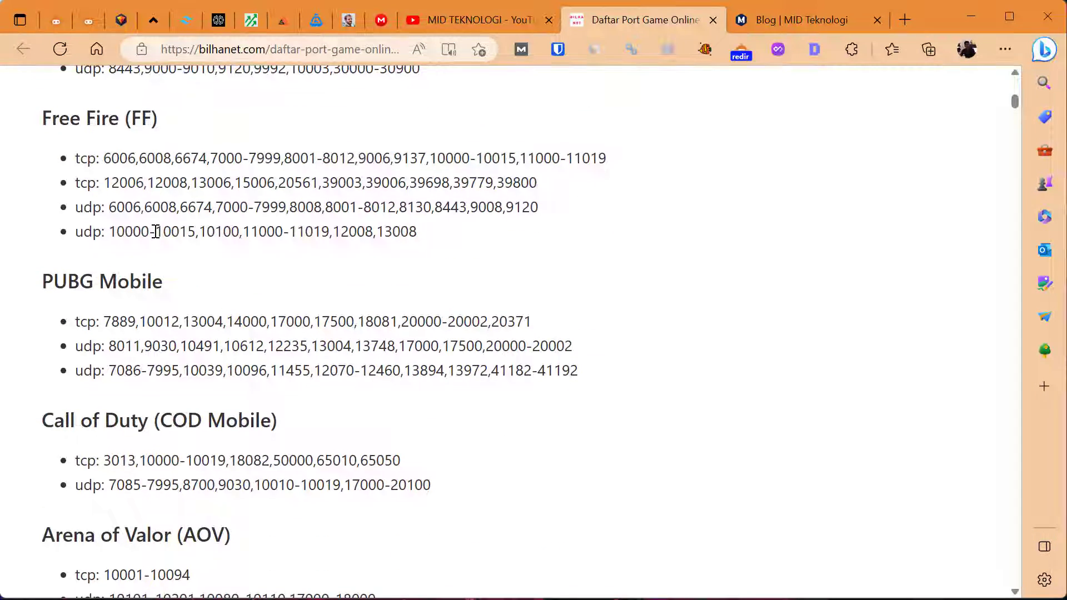
{"action": "scroll", "coordinate": [156, 231], "scroll_direction": "down", "scroll_amount": 3}
{"action": "scroll", "coordinate": [156, 232], "scroll_direction": "down", "scroll_amount": 1}
{"action": "key", "text": "alt+Tab"}
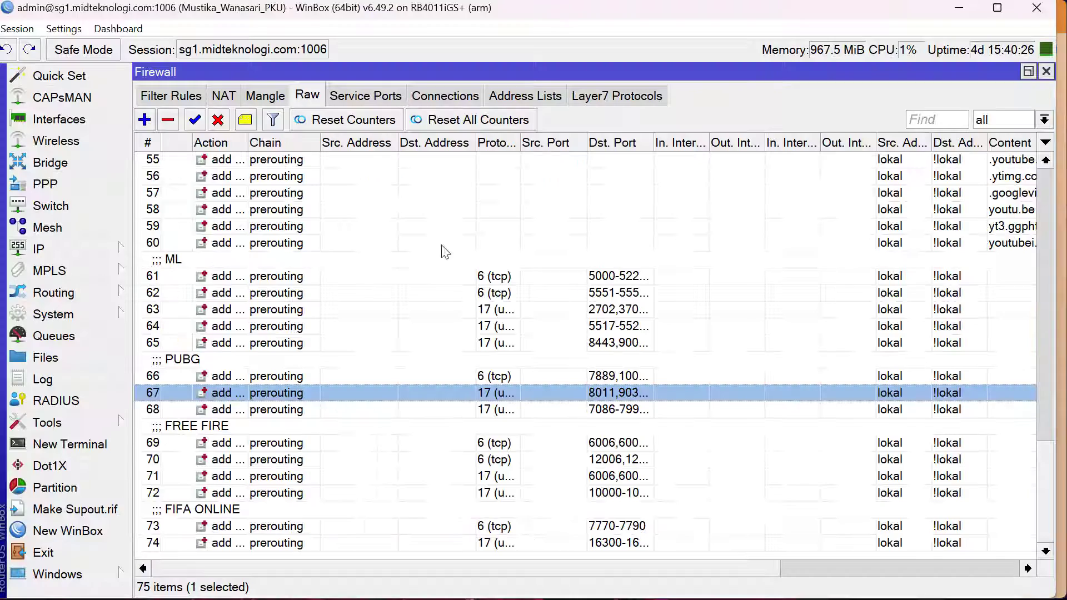
Check the address list and counter columns of the PUBG raw rules, and view the collected FF address list entries
{"action": "left_click", "coordinate": [252, 379]}
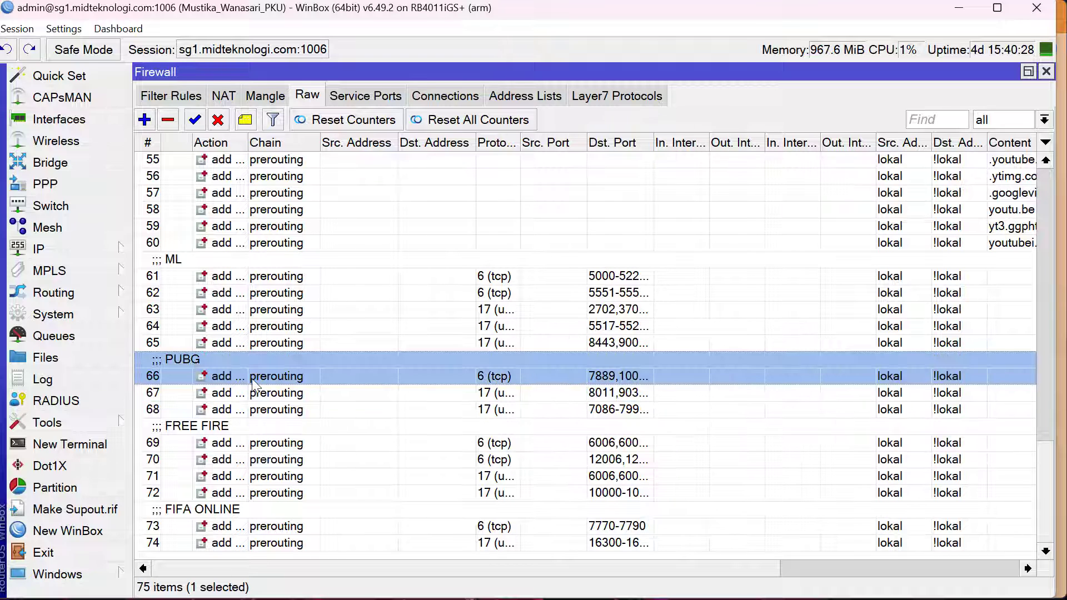
{"action": "left_click", "coordinate": [806, 573]}
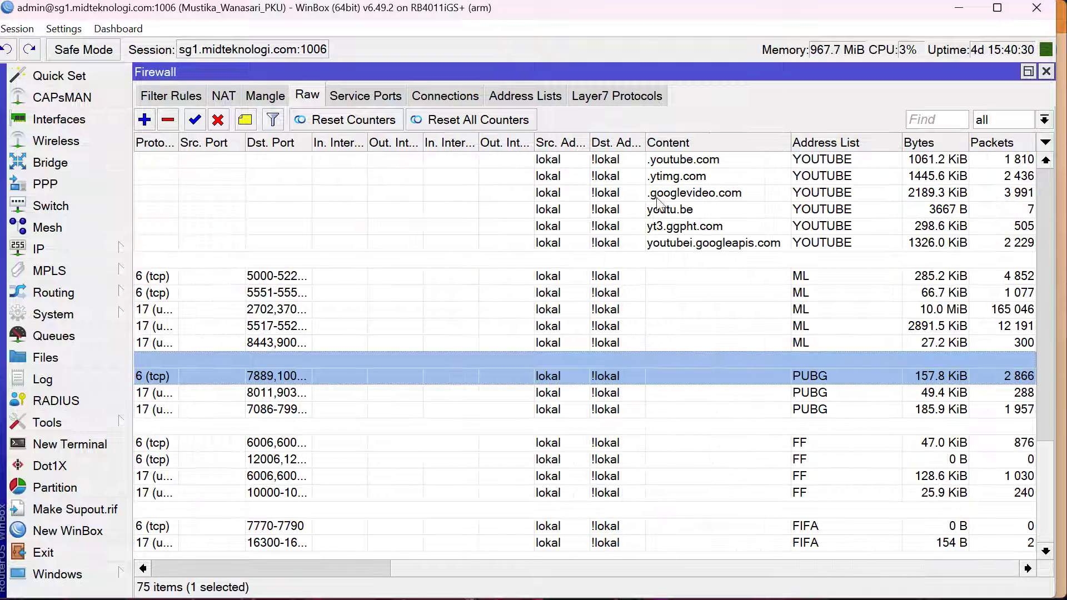
{"action": "left_click", "coordinate": [547, 98]}
{"action": "left_click", "coordinate": [387, 292]}
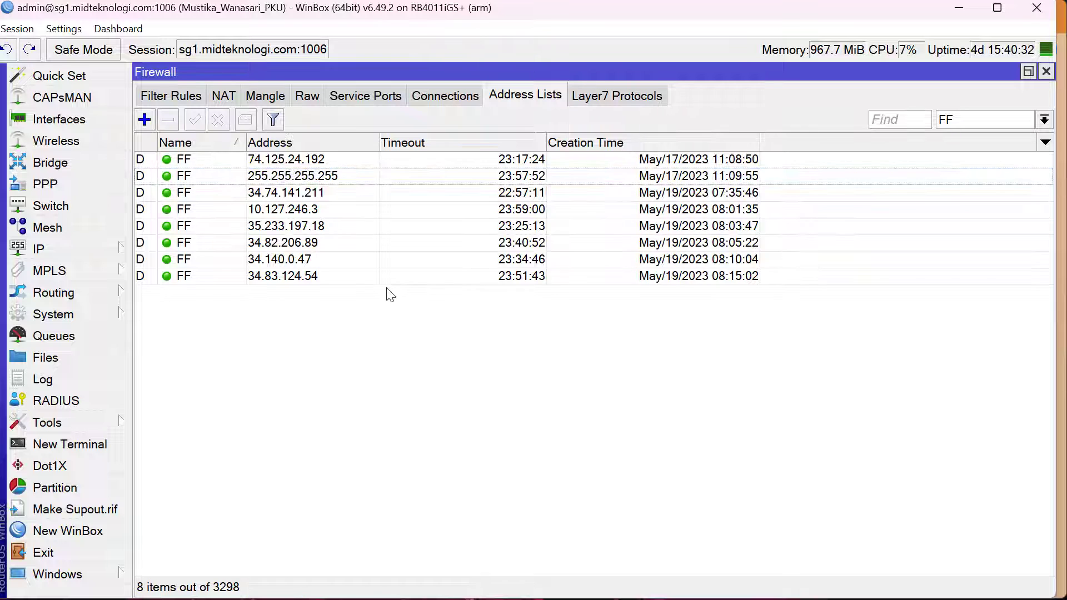
{"action": "left_click", "coordinate": [357, 276]}
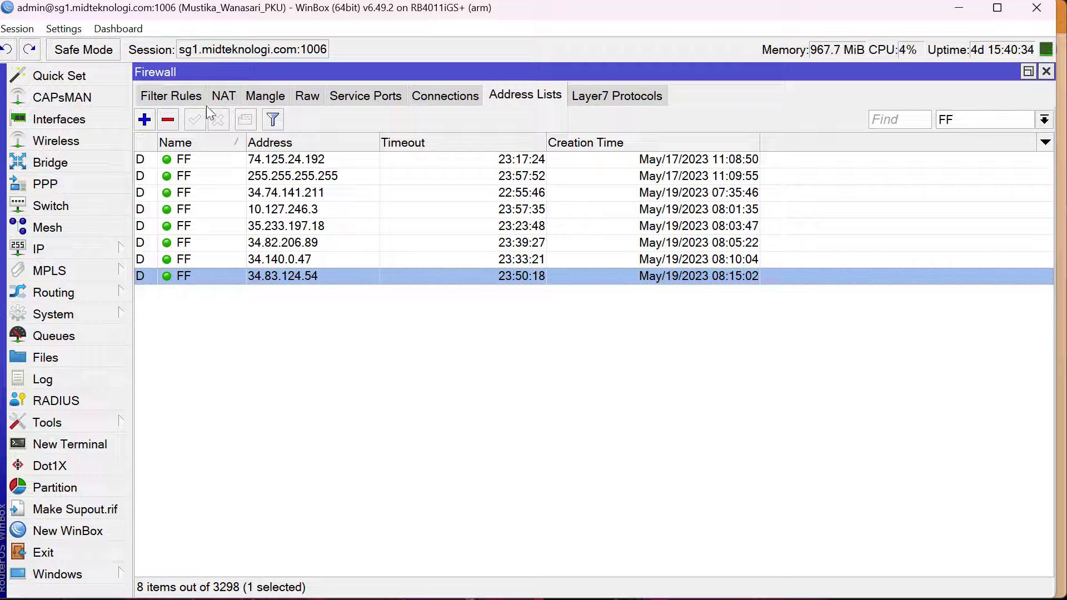
Open the BLOCK PUBG filter rule, check its address lists and action, and close it
{"action": "left_click", "coordinate": [179, 100]}
{"action": "double_click", "coordinate": [285, 222]}
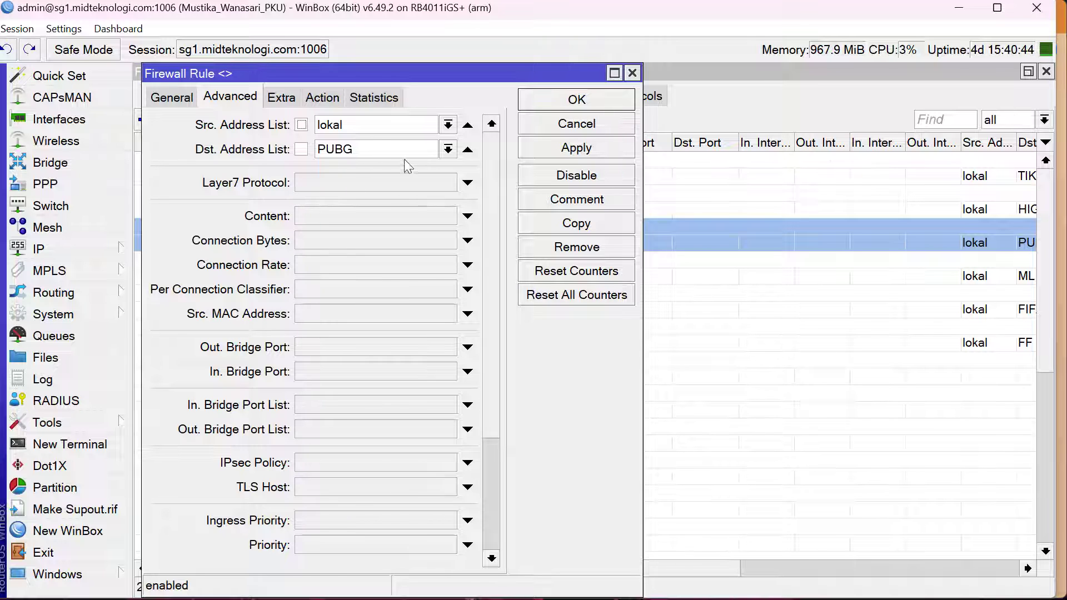
{"action": "left_click", "coordinate": [322, 97]}
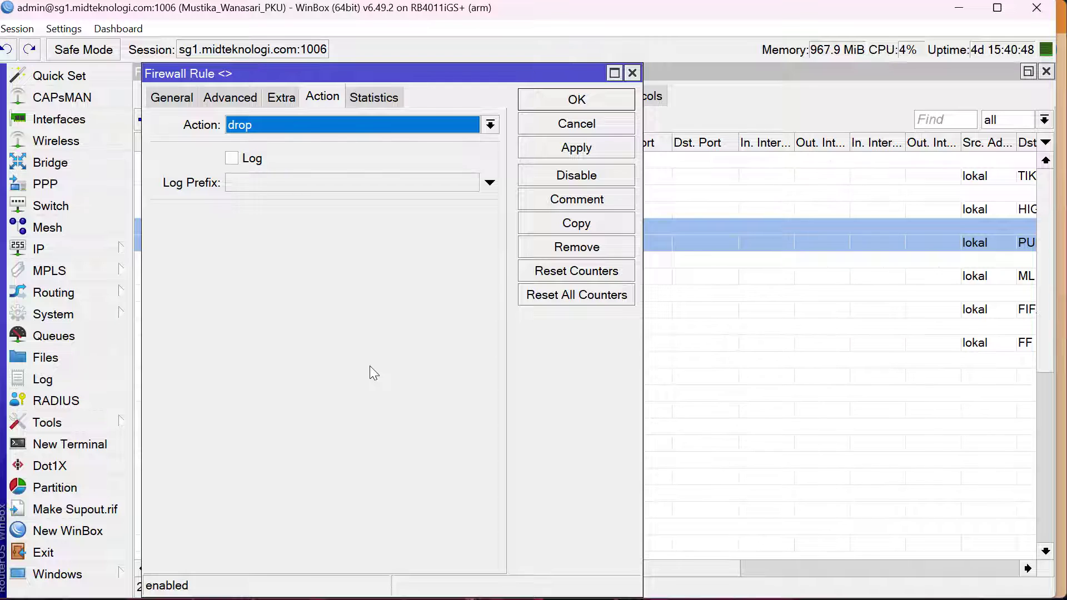
{"action": "key", "text": "Escape"}
Highlight the TikTok and game blocking filter rules and examine their byte and packet counters, including those for PUBG and ML
{"action": "left_click", "coordinate": [358, 162]}
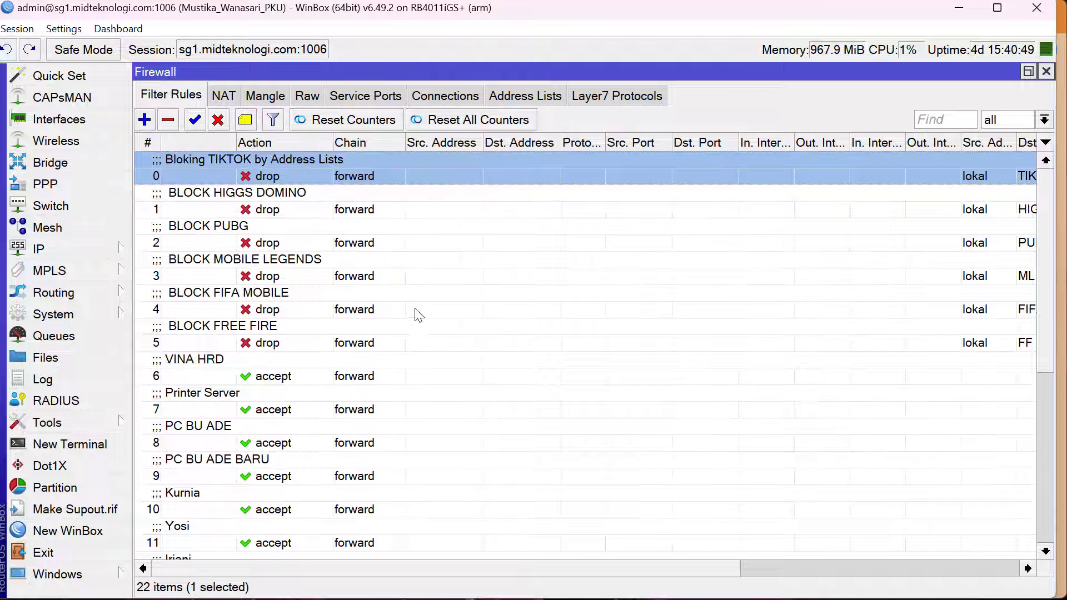
{"action": "left_click", "coordinate": [425, 343], "text": "shift"}
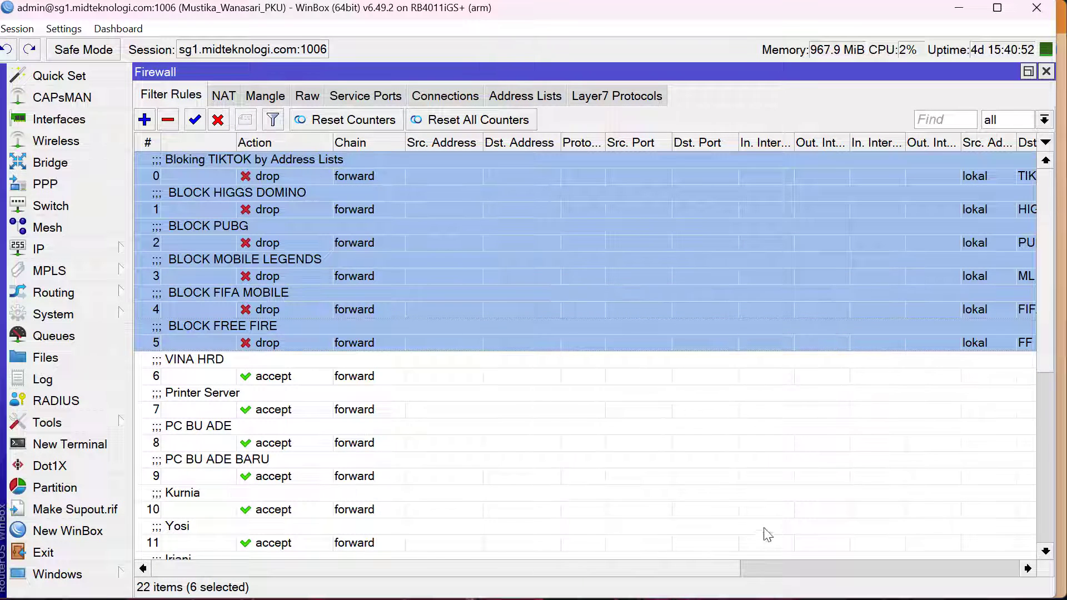
{"action": "left_click", "coordinate": [766, 571]}
{"action": "left_click", "coordinate": [929, 174]}
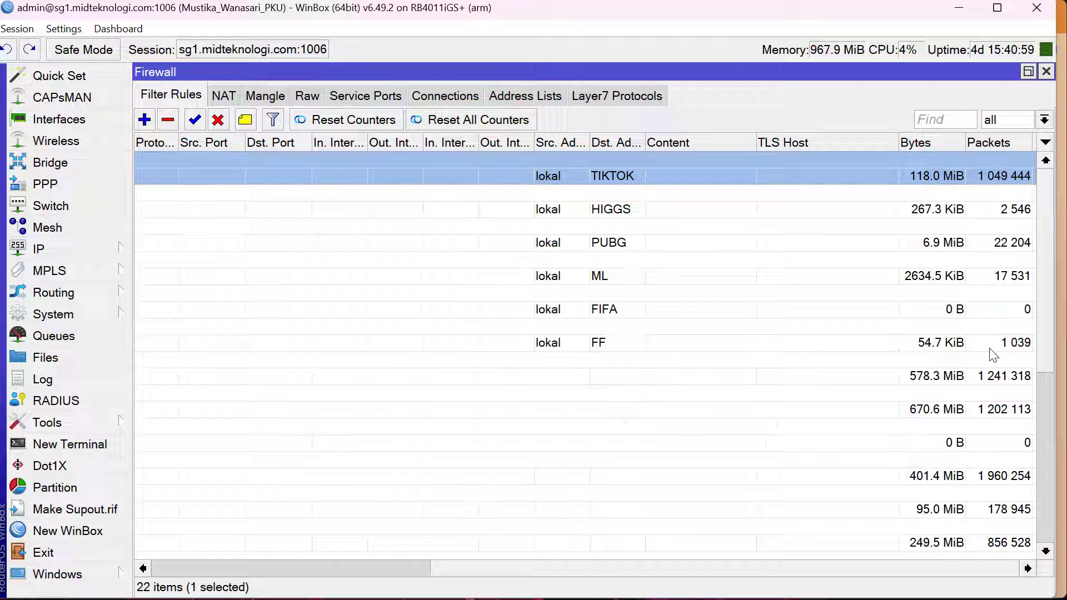
{"action": "left_click", "coordinate": [714, 235]}
{"action": "left_click", "coordinate": [721, 276]}
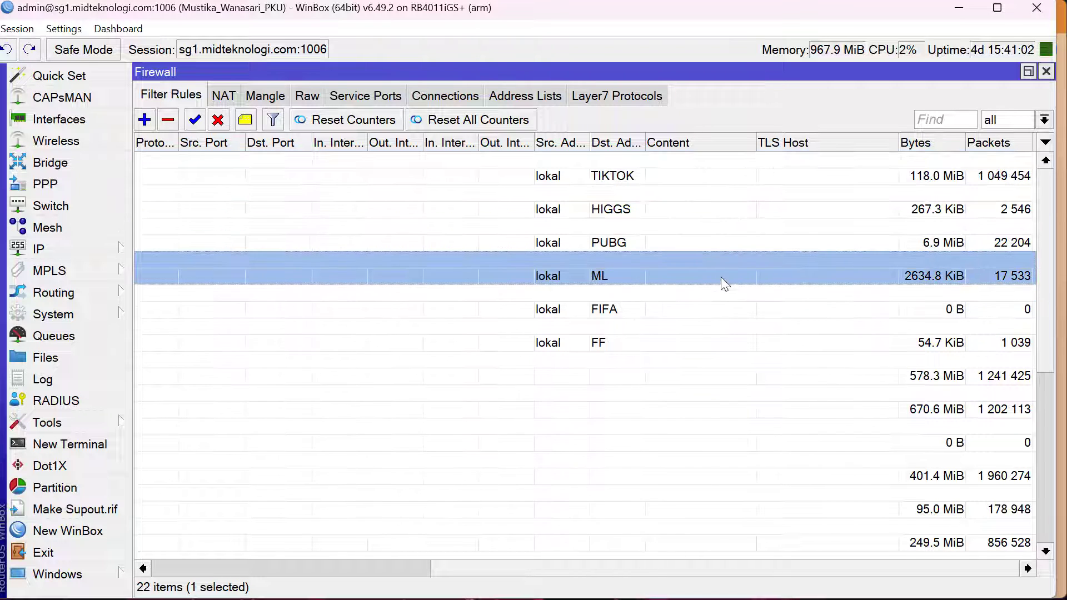
{"action": "left_click", "coordinate": [729, 305]}
{"action": "key", "text": "Up"}
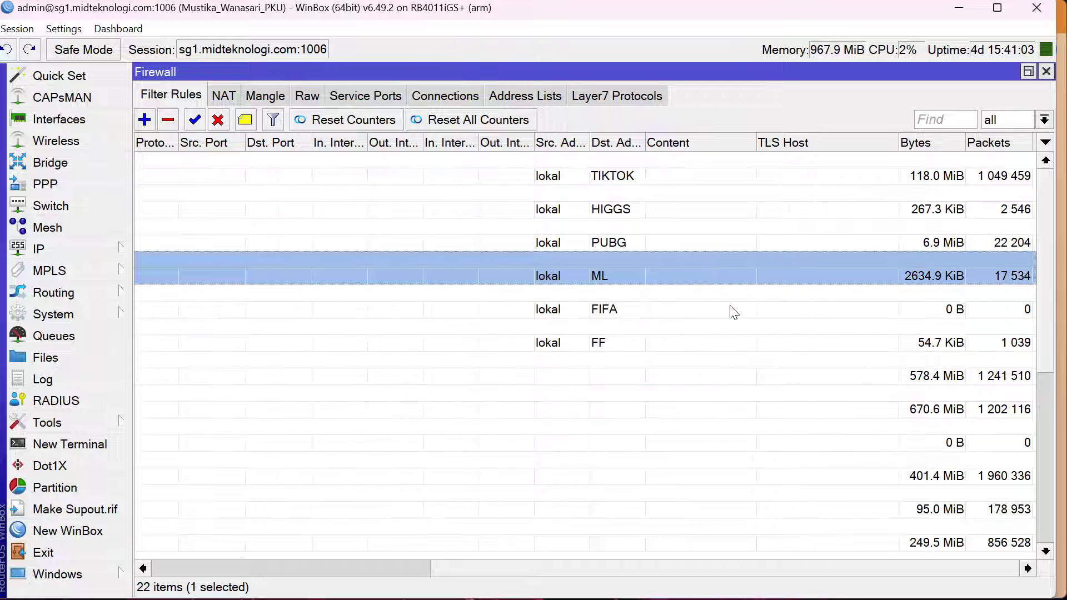
{"action": "left_click", "coordinate": [820, 240]}
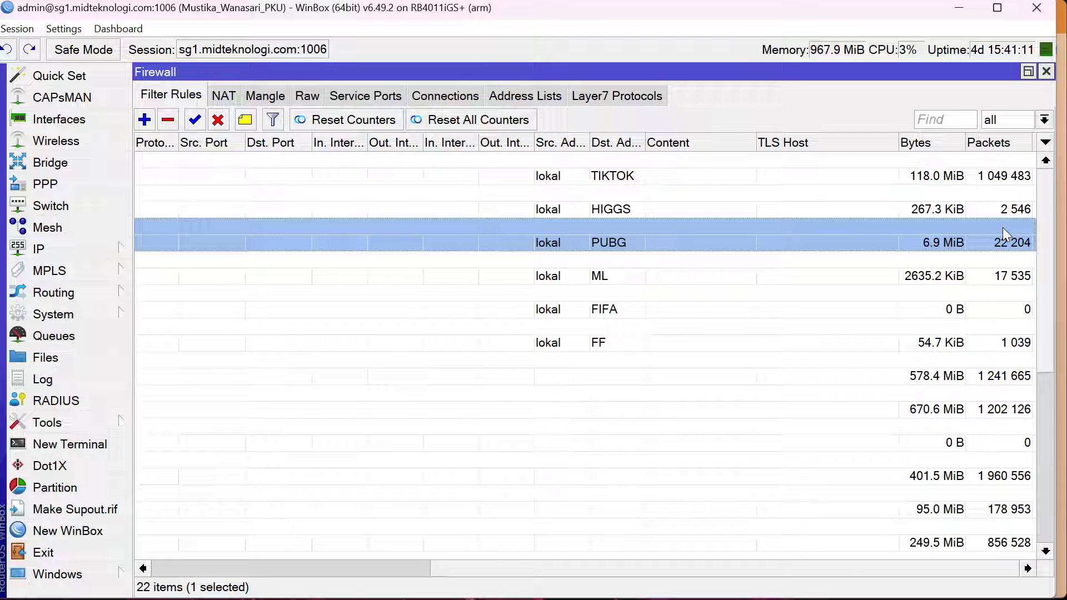
Show the raw rules again and review the chain, protocol and destination ports of the game rules
{"action": "left_click", "coordinate": [506, 96]}
{"action": "left_click", "coordinate": [306, 96]}
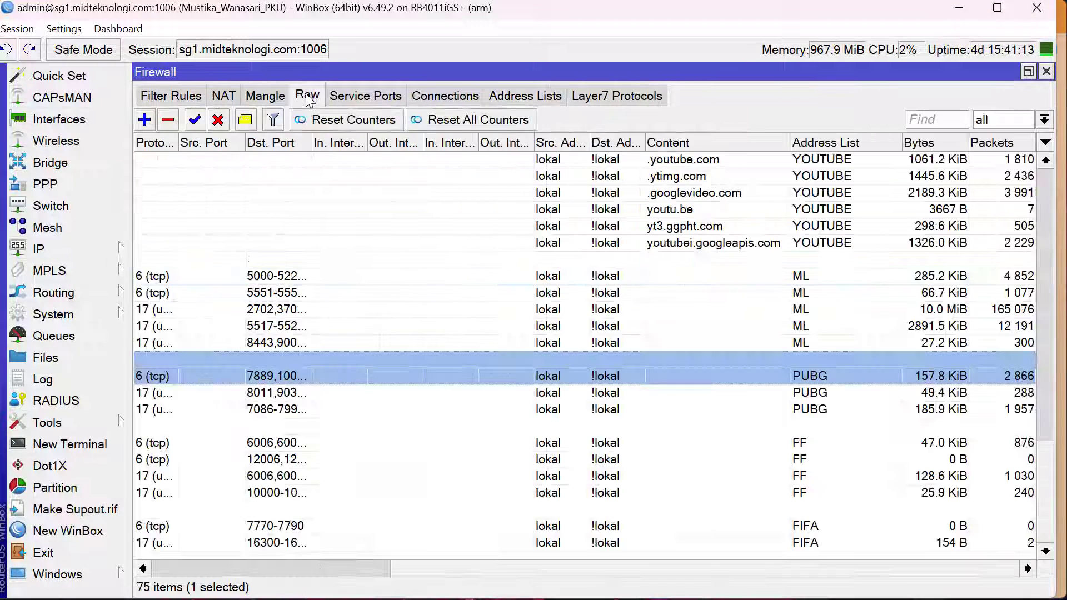
{"action": "left_click", "coordinate": [298, 570]}
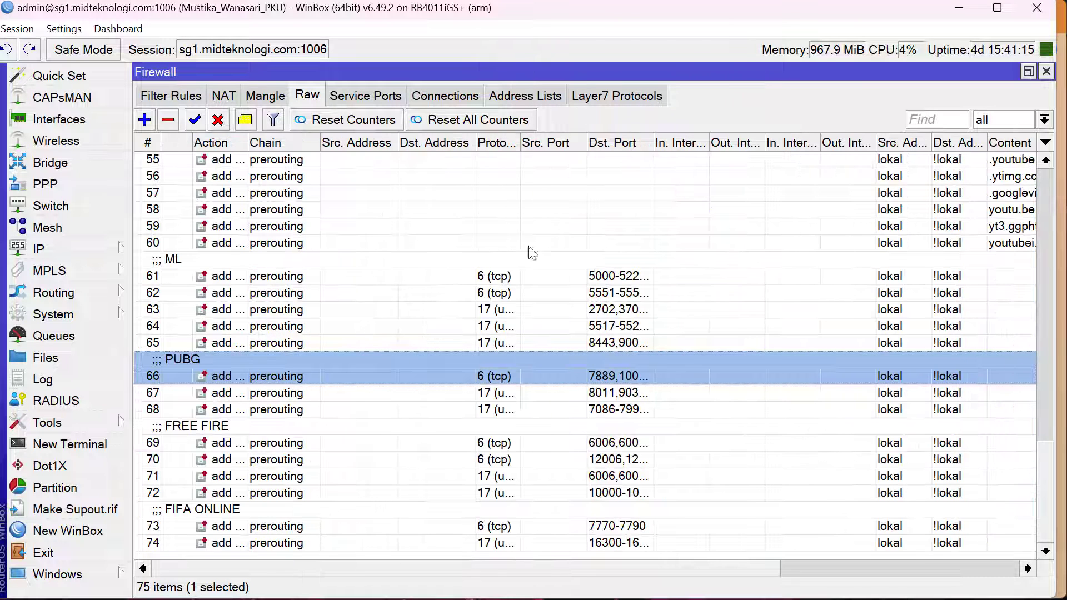
Show the address lists and walk through the entries collected in the FF list
{"action": "left_click", "coordinate": [542, 100]}
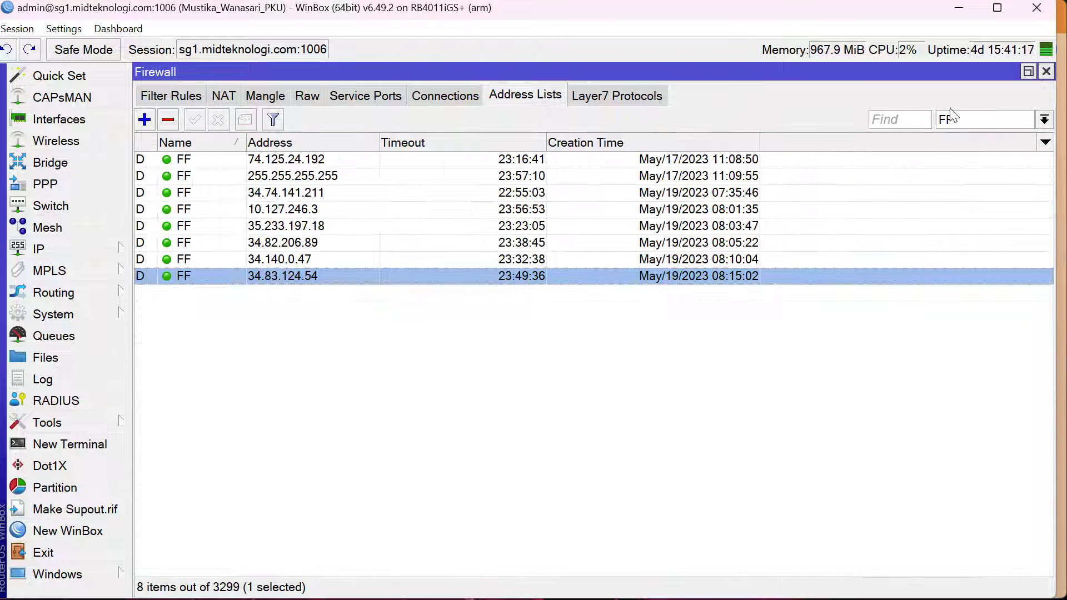
{"action": "left_click", "coordinate": [436, 159]}
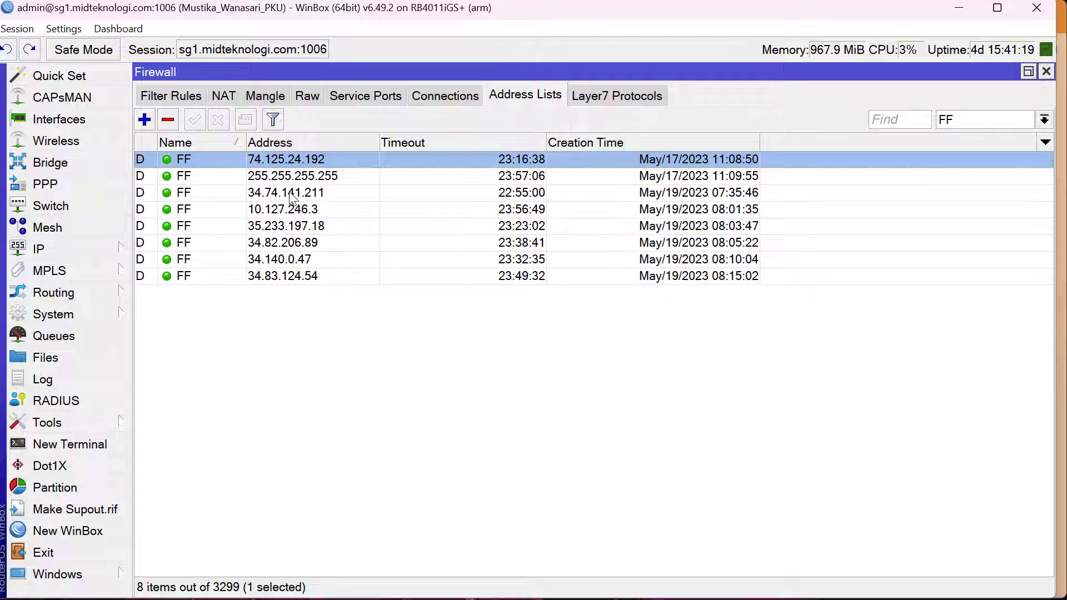
{"action": "key", "text": "Down"}
{"action": "key", "text": "Down"}
{"action": "key", "text": "Down"}
{"action": "key", "text": "Down"}
{"action": "key", "text": "Down"}
{"action": "key", "text": "Down"}
{"action": "key", "text": "Down"}
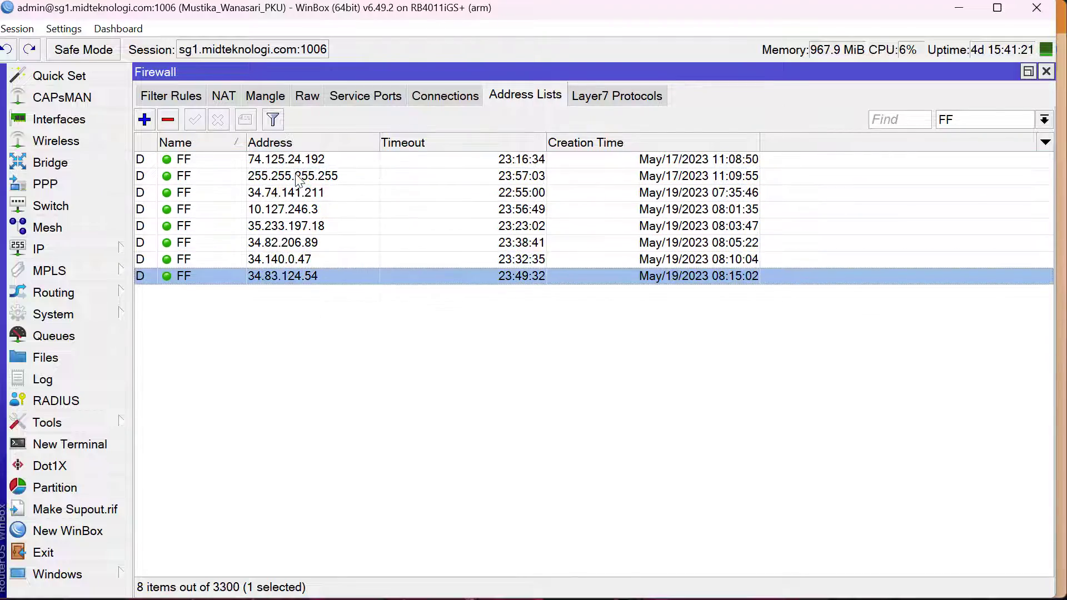
{"action": "key", "text": "Up"}
{"action": "key", "text": "Up"}
{"action": "key", "text": "Up"}
{"action": "key", "text": "Up"}
{"action": "key", "text": "Up"}
{"action": "key", "text": "Up"}
{"action": "key", "text": "Up"}
{"action": "key", "text": "Down"}
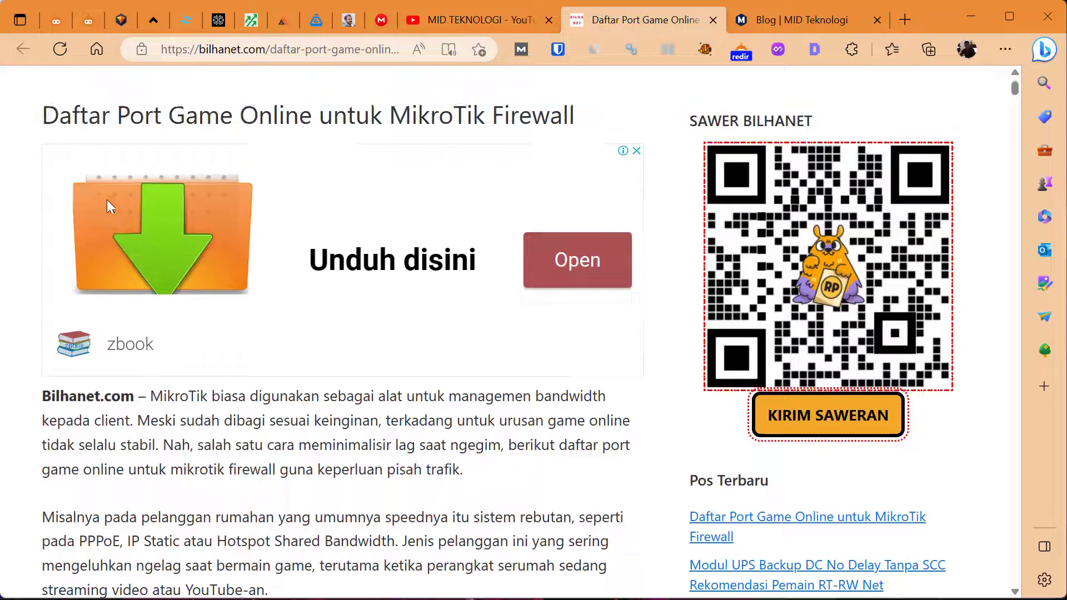
Switch to the browser and look over the heading and introduction of the online game port article
{"action": "scroll", "coordinate": [110, 206], "scroll_direction": "up", "scroll_amount": 2}
{"action": "scroll", "coordinate": [109, 205], "scroll_direction": "down", "scroll_amount": 3}
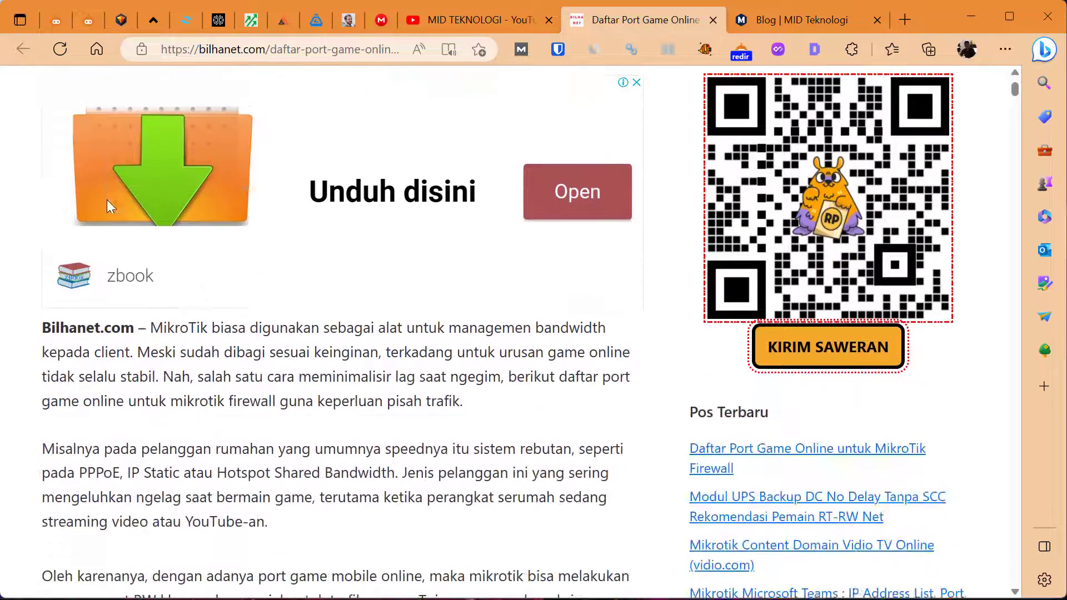
{"action": "scroll", "coordinate": [107, 201], "scroll_direction": "down", "scroll_amount": 2}
{"action": "scroll", "coordinate": [107, 201], "scroll_direction": "up", "scroll_amount": 5}
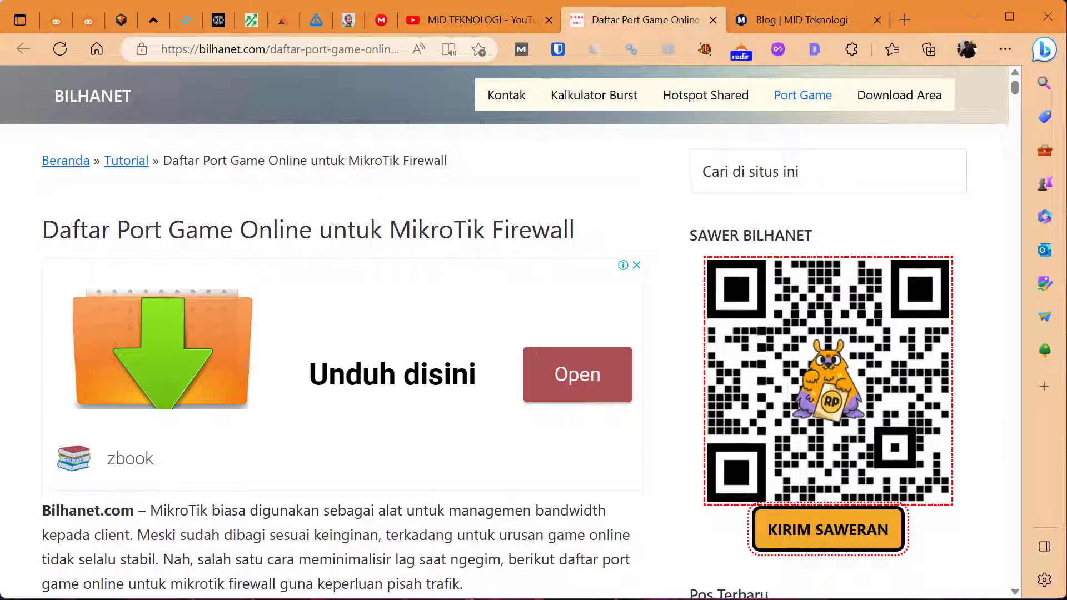